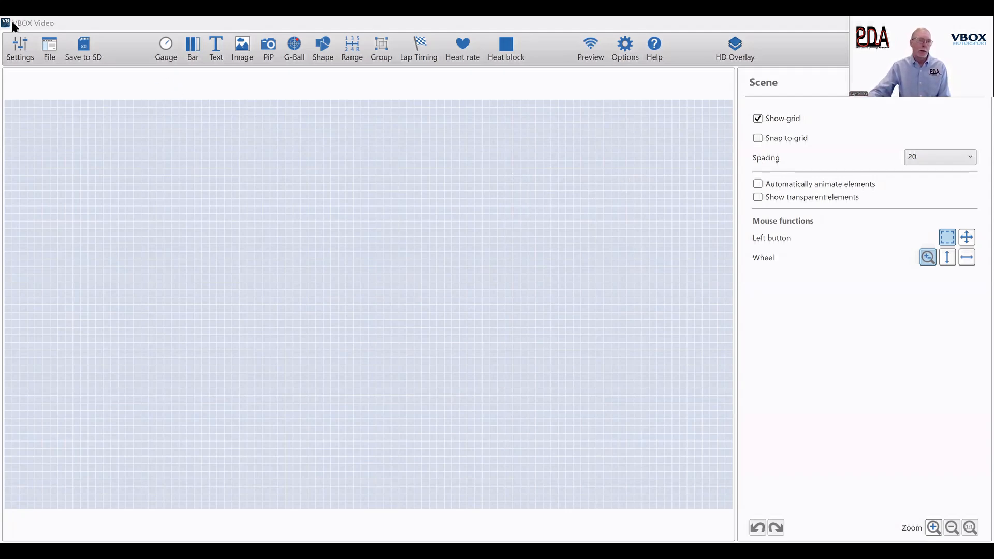
# - Load the Scene 1 MPH layout from the scene library and inspect its lap time, combined G and speed text elements
pyautogui.click(46, 49)
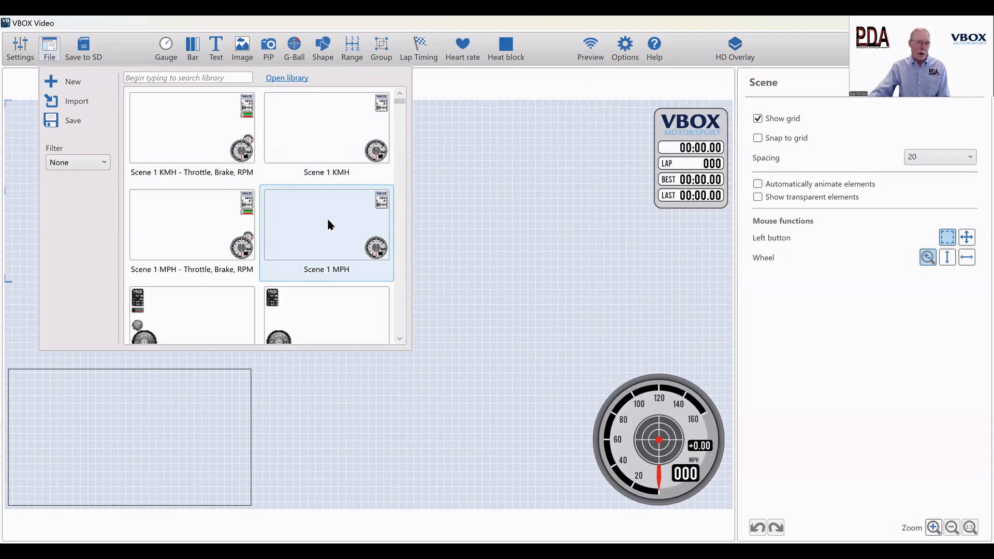
pyautogui.click(327, 222)
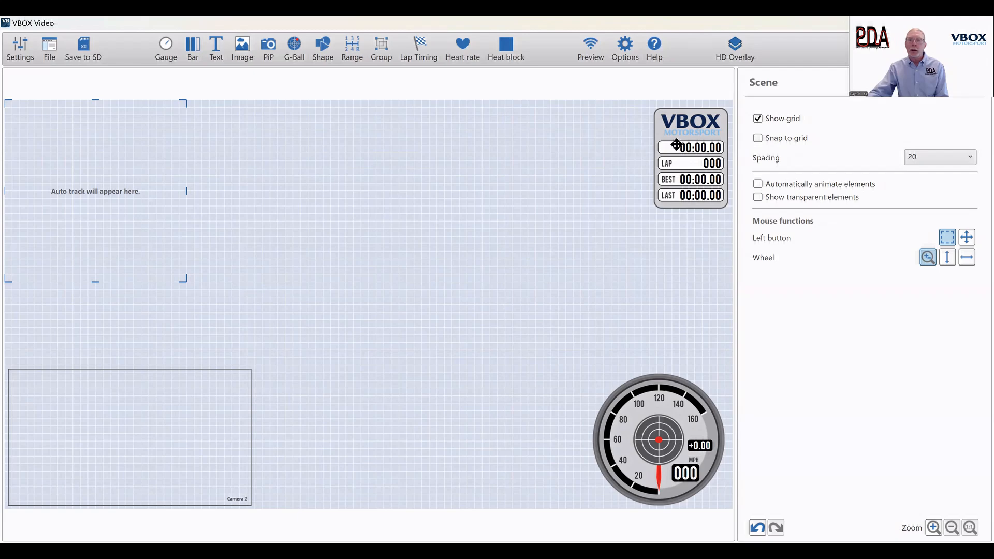
pyautogui.click(697, 145)
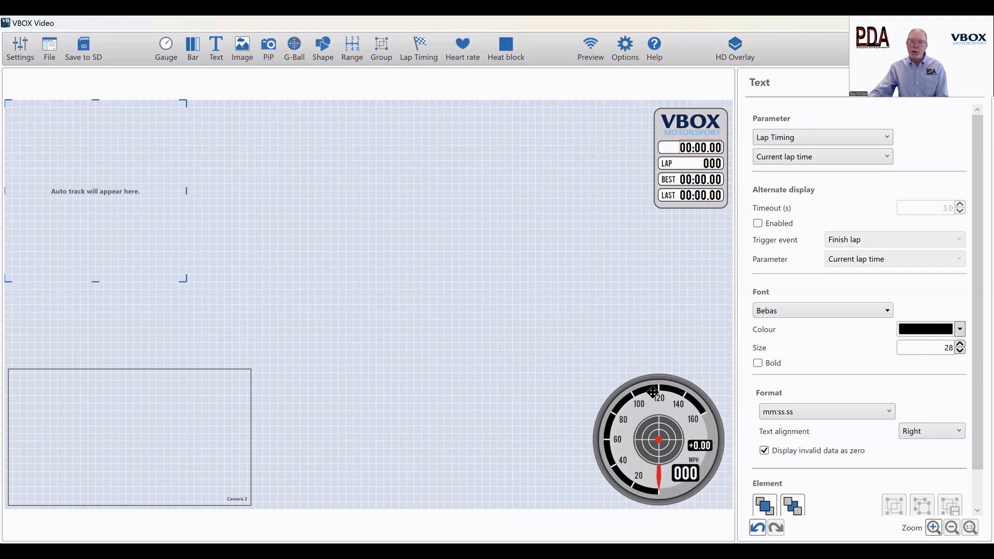
pyautogui.click(704, 445)
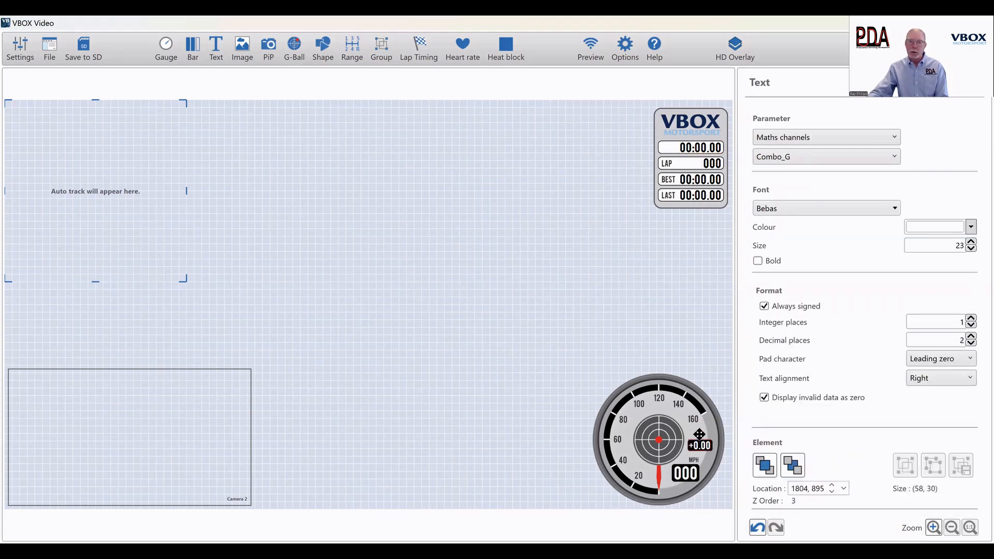
pyautogui.click(686, 472)
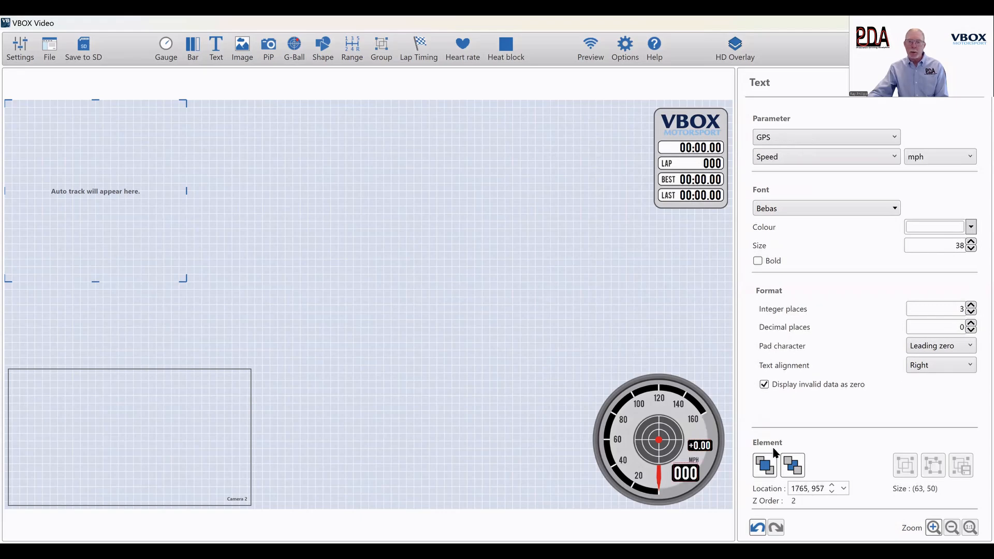
pyautogui.click(565, 328)
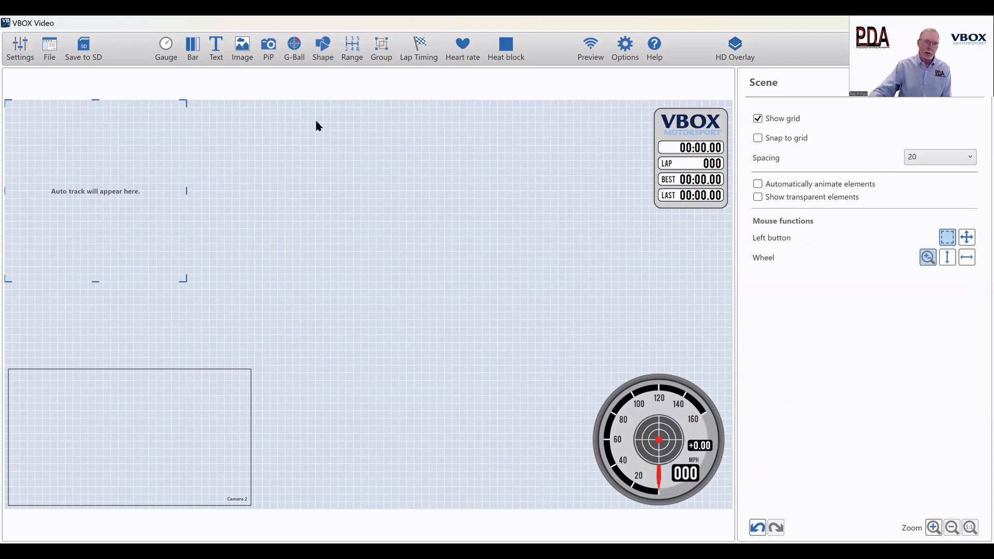
# - Open the CAN input configuration and choose Porsche as the make from the vehicle database
pyautogui.click(21, 52)
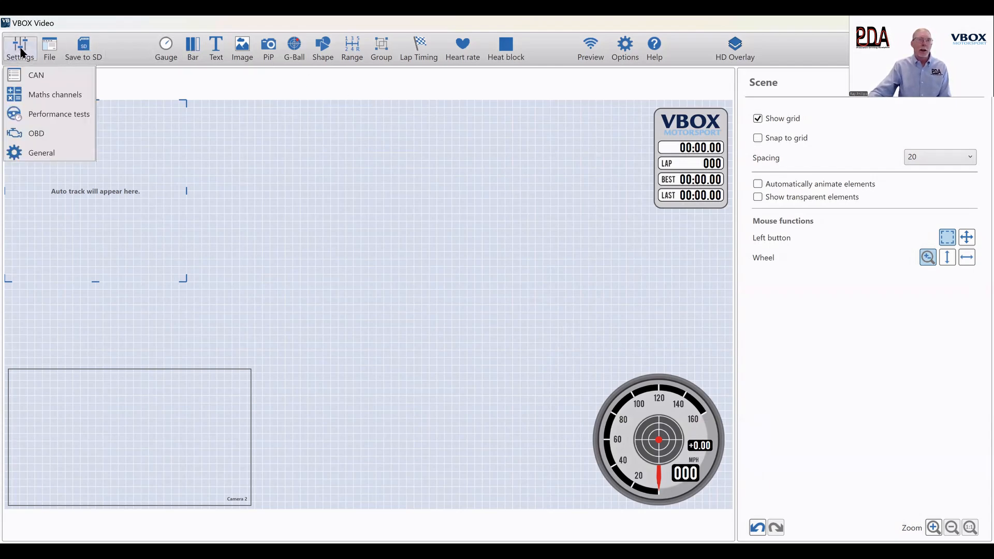
pyautogui.click(36, 77)
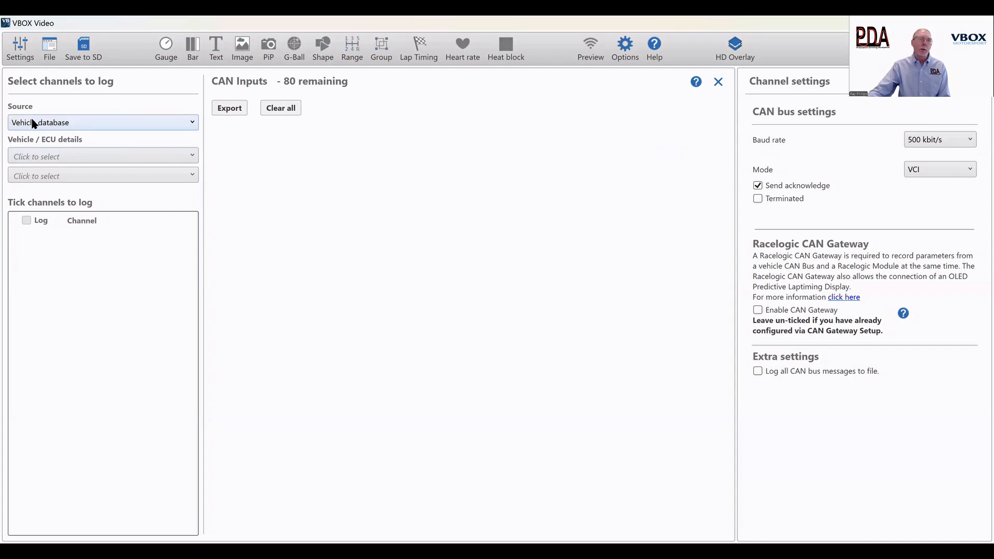
pyautogui.click(142, 154)
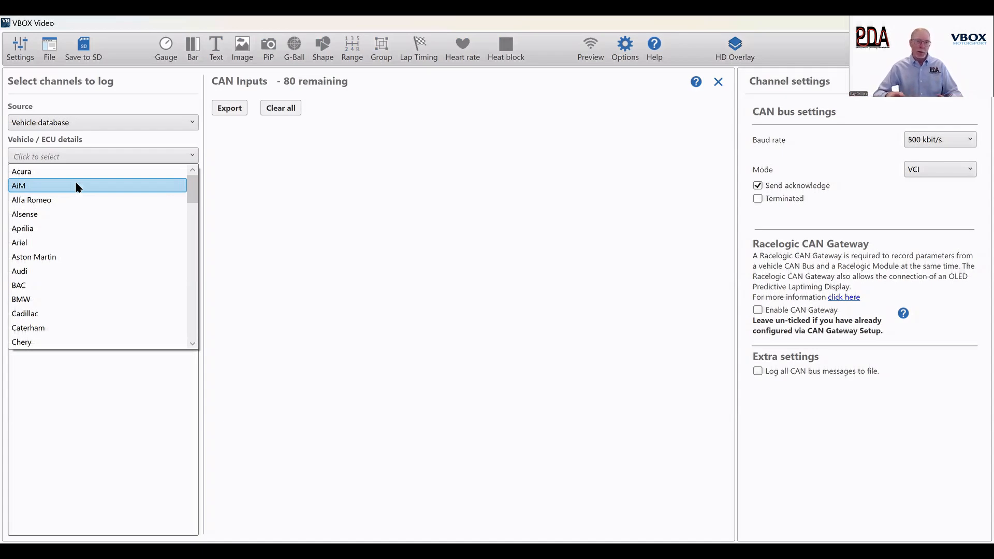
pyautogui.scroll(-7, 83, 199)
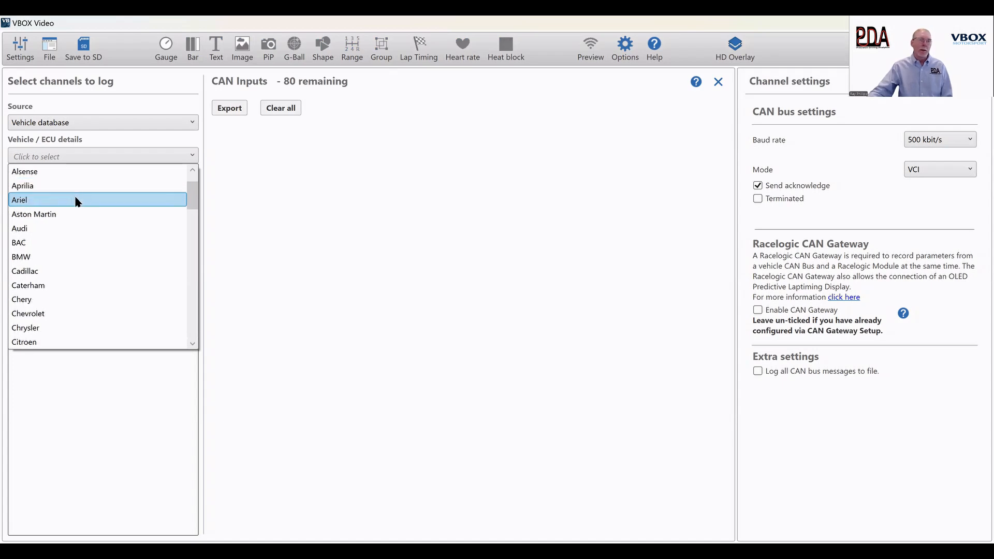
pyautogui.scroll(-7, 92, 210)
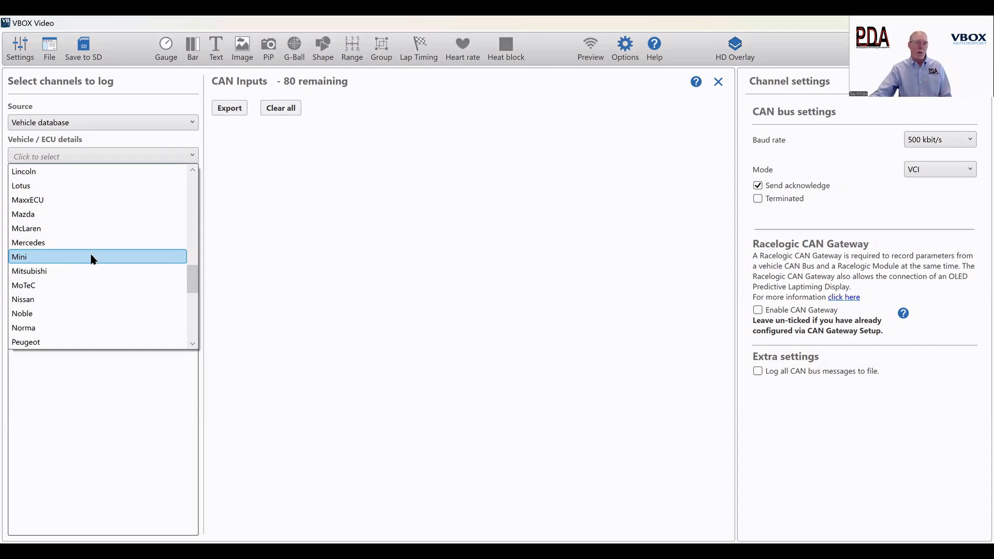
pyautogui.scroll(-1, 89, 262)
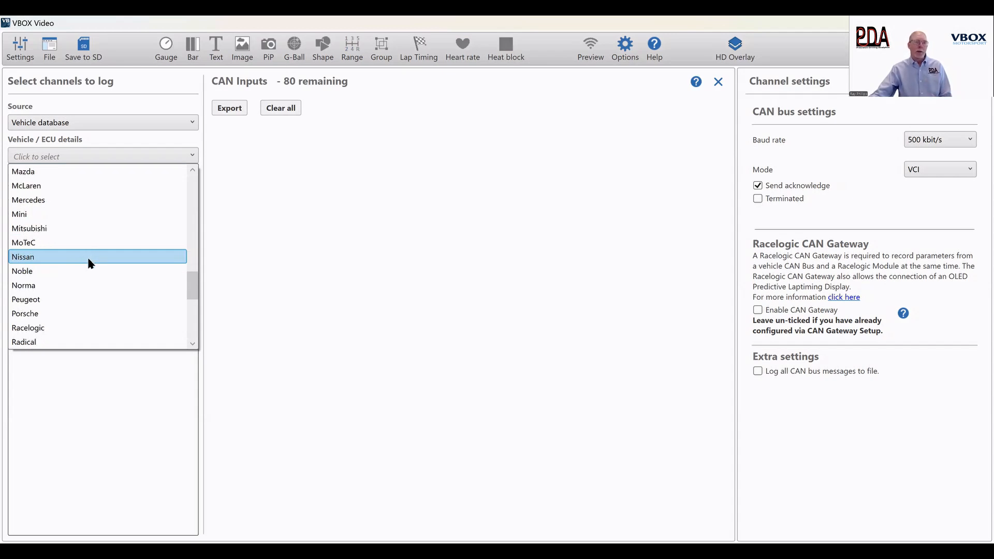
pyautogui.scroll(-1, 88, 263)
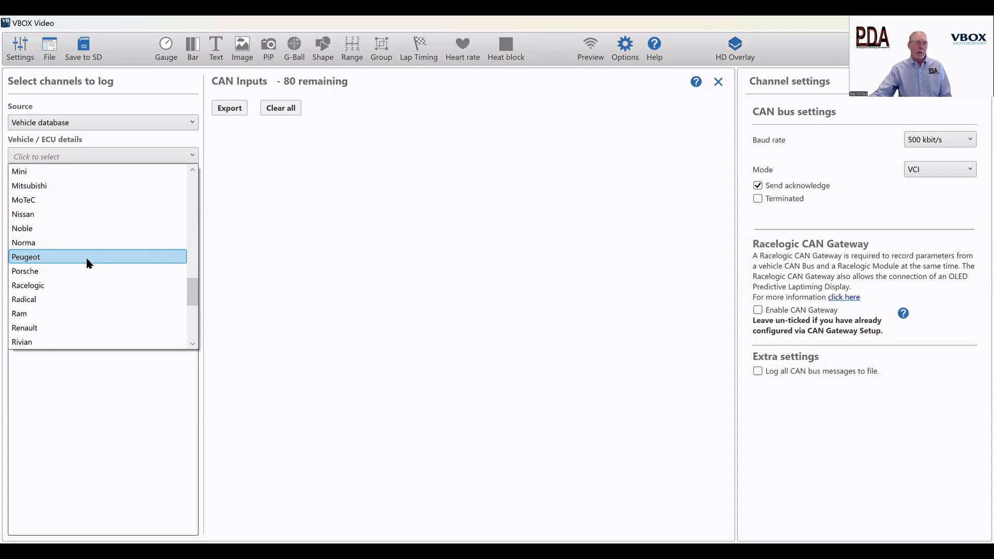
pyautogui.click(40, 271)
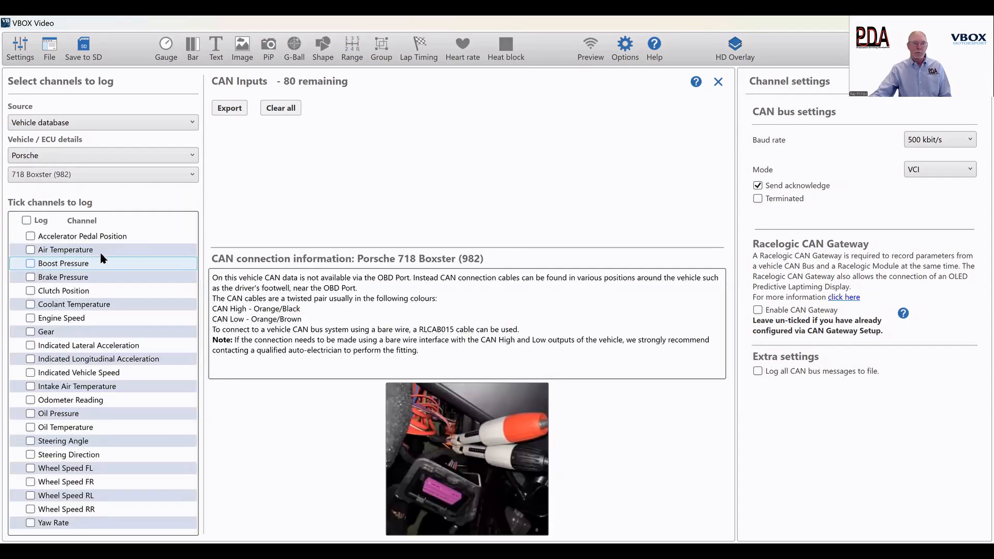
# - Select the 718 Cayman GT4 Clubsport (982) model and mark all its channels for logging
pyautogui.click(101, 173)
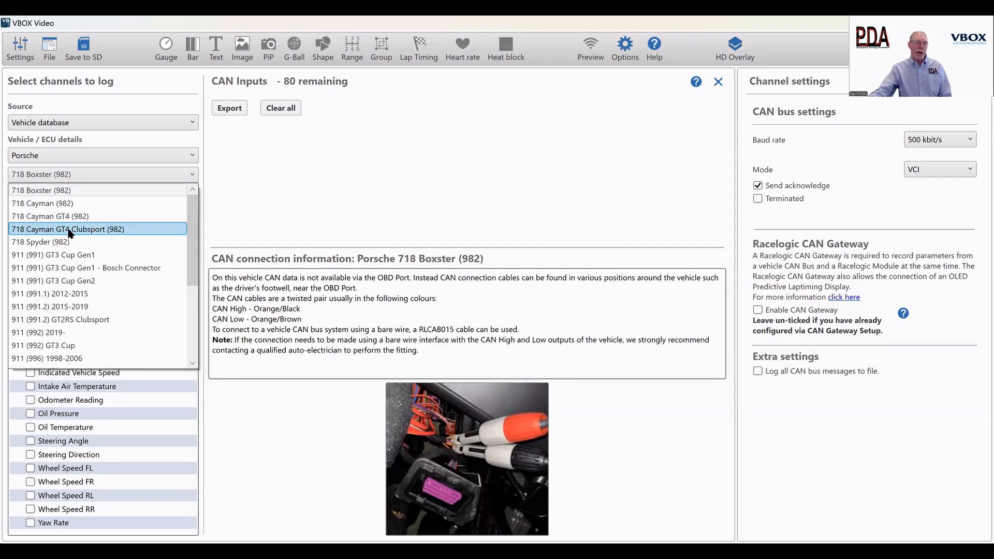
pyautogui.press('Escape')
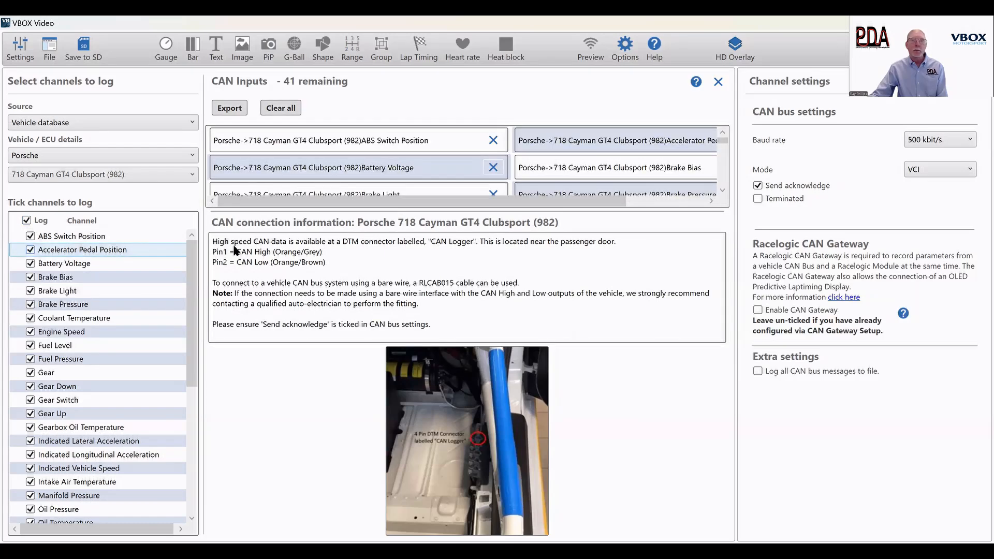
pyautogui.moveTo(189, 302); pyautogui.dragTo(200, 430)
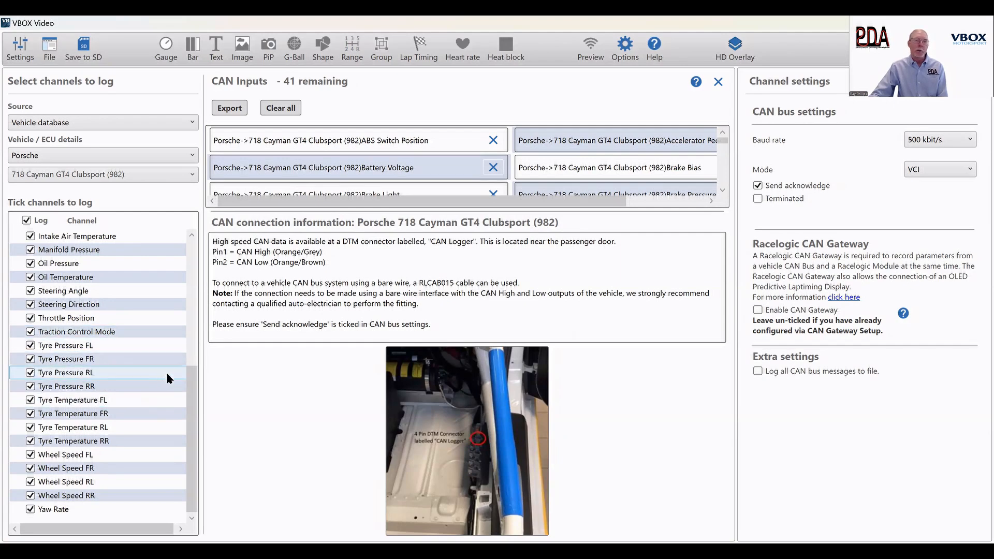
pyautogui.moveTo(191, 409); pyautogui.dragTo(205, 273)
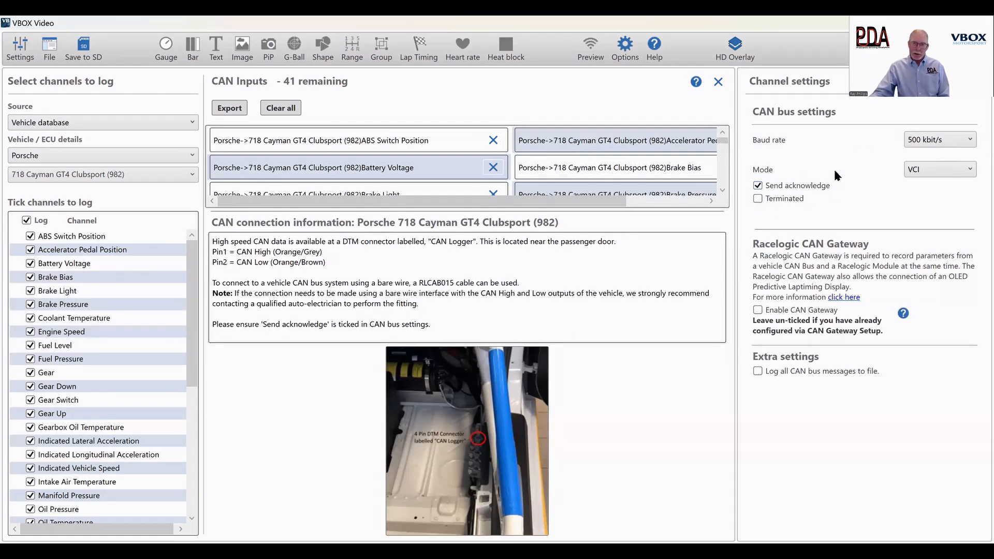
# - Enable logging of all CAN bus messages to file in the extra CAN settings
pyautogui.moveTo(836, 166)
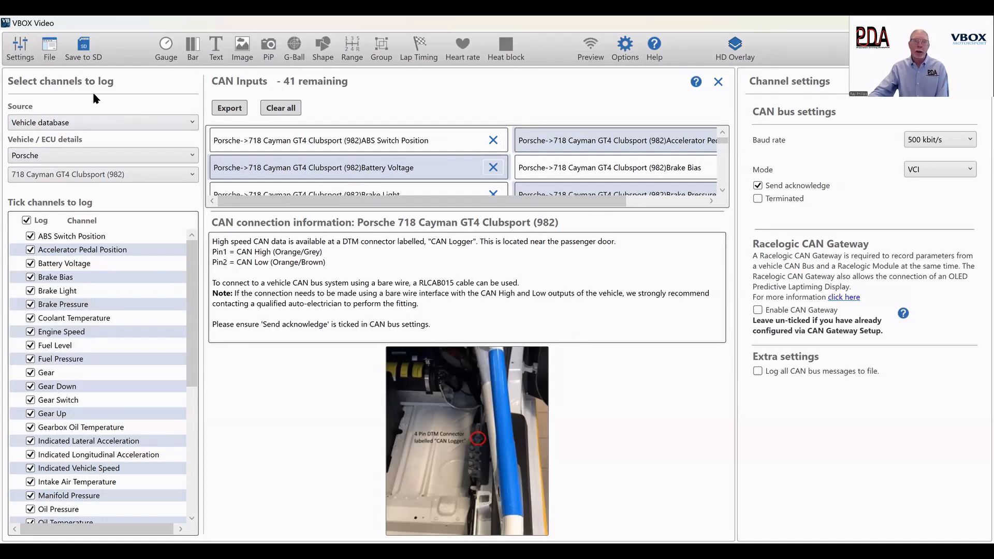
pyautogui.click(21, 49)
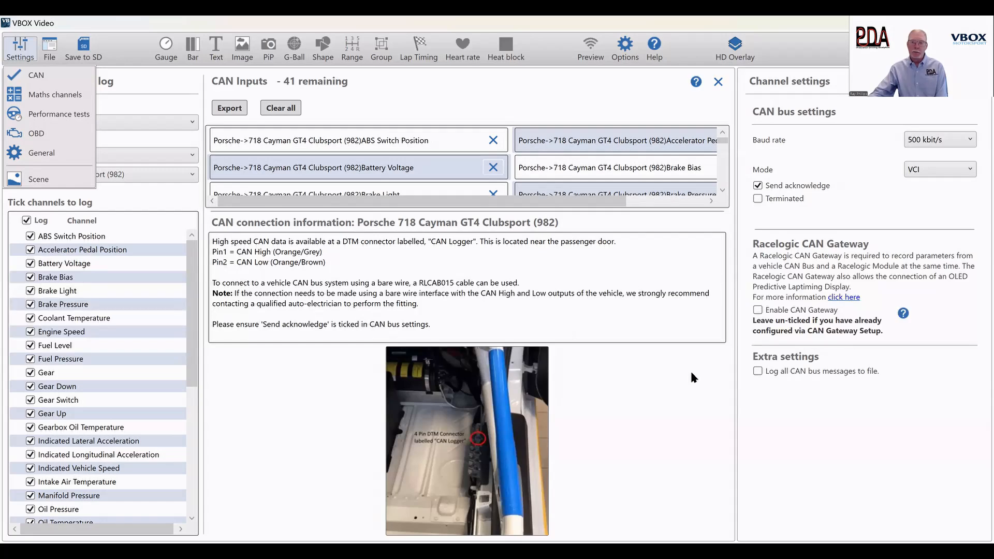
pyautogui.click(757, 371)
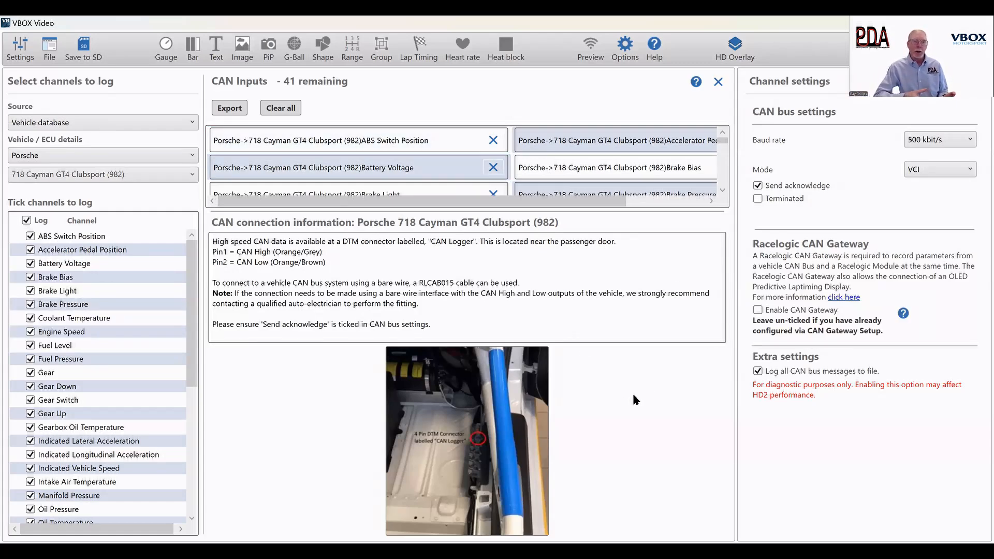
# - Change the channel source to User configurable and clear all the CAN inputs
pyautogui.click(159, 150)
pyautogui.click(158, 147)
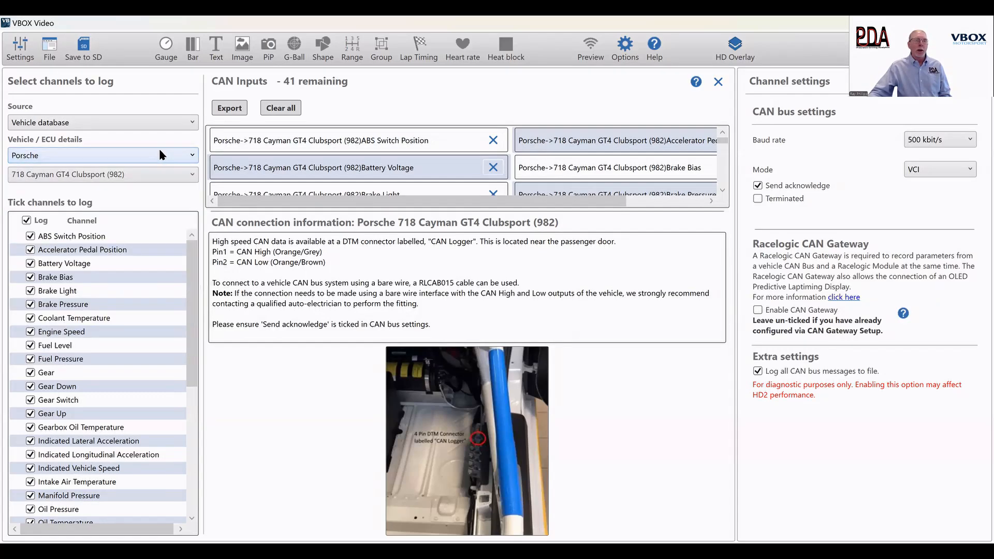
pyautogui.click(161, 123)
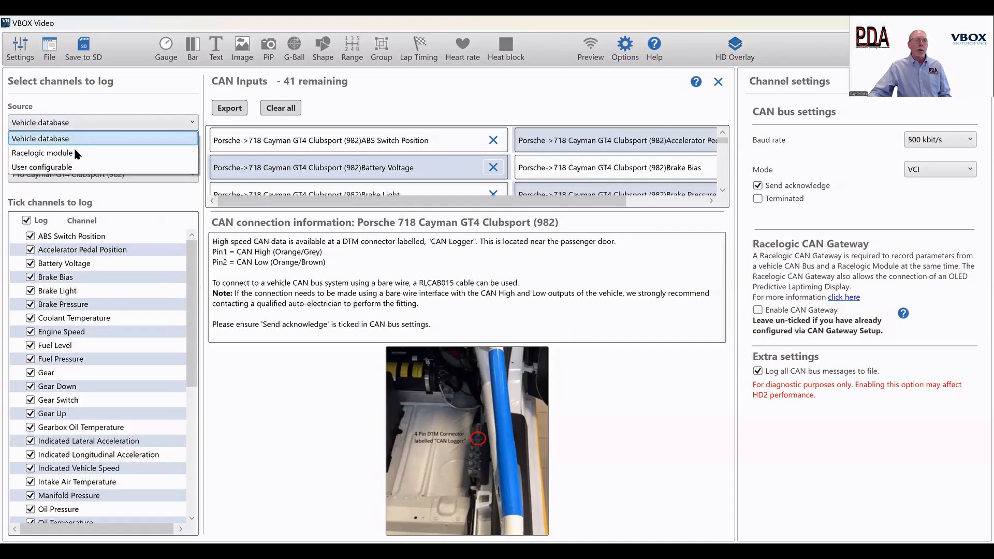
pyautogui.click(66, 167)
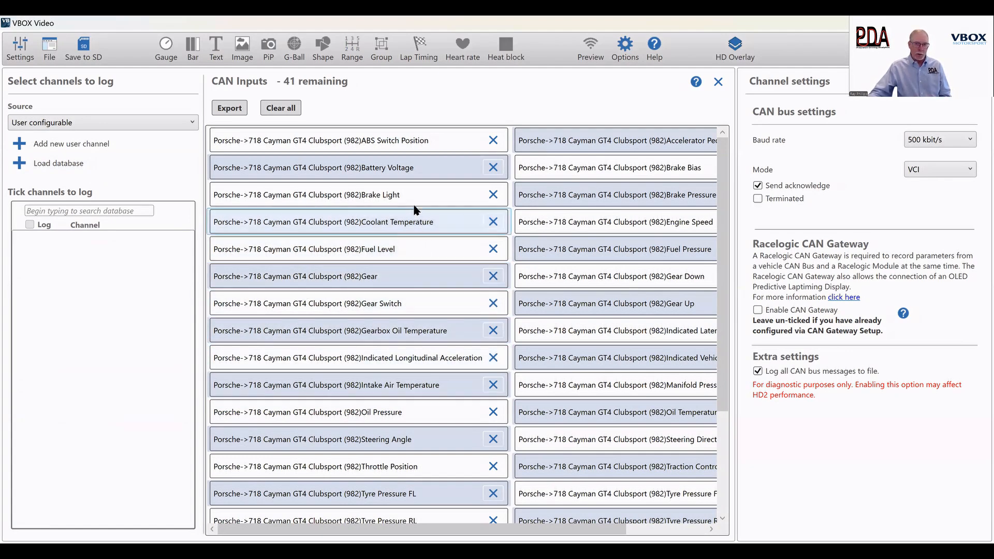
pyautogui.click(285, 109)
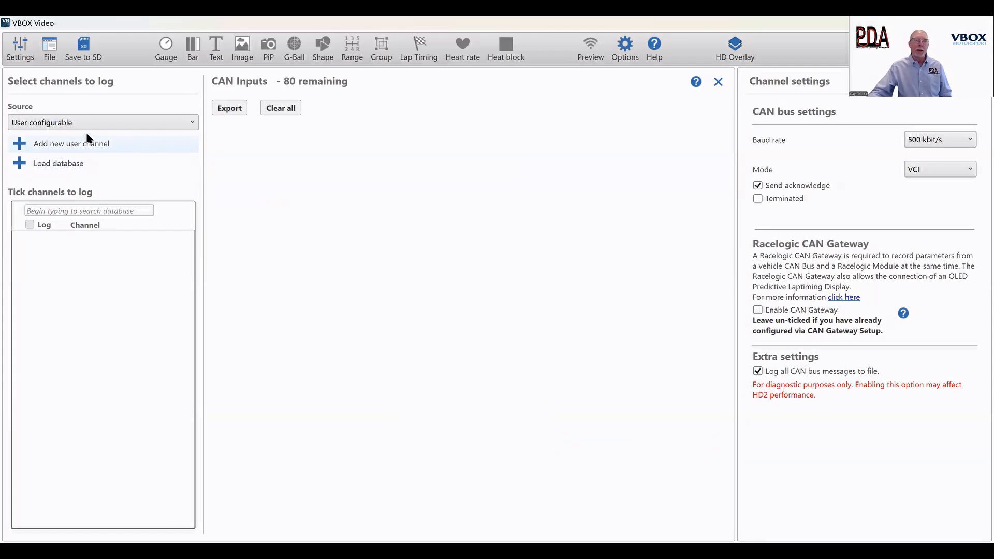
# - Set the source to Racelogic module, choose the Micro Input Module (MICIN), and mark all its channels for logging
pyautogui.click(103, 123)
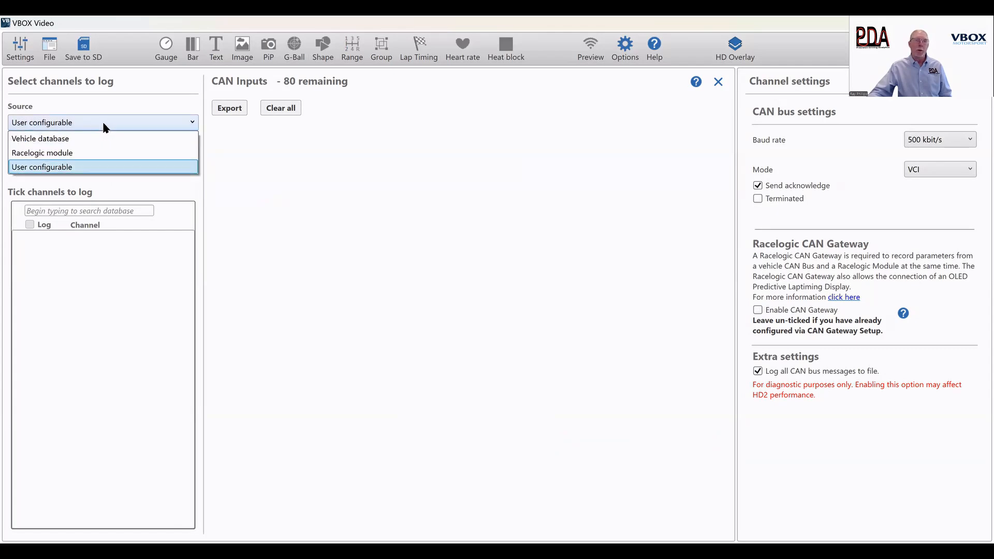
pyautogui.click(62, 155)
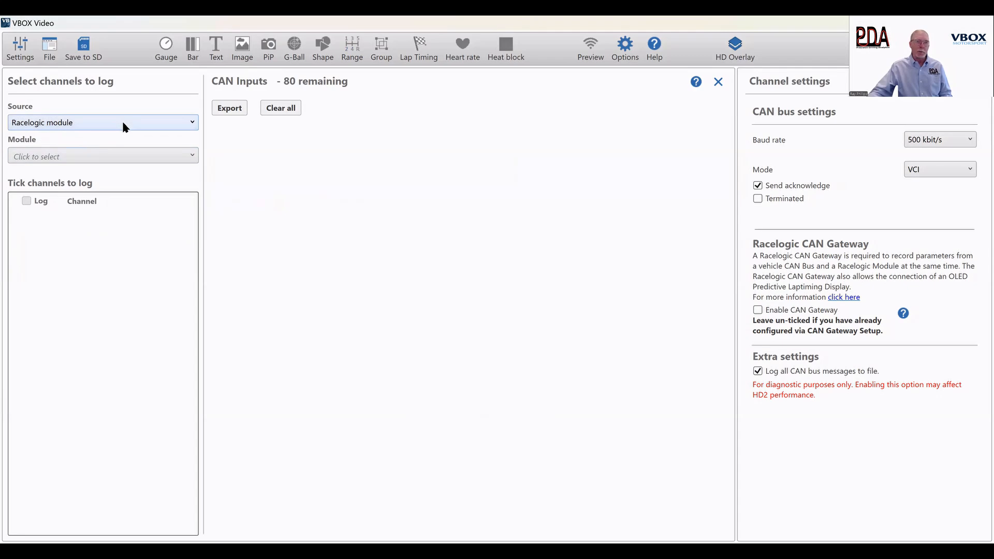
pyautogui.click(105, 157)
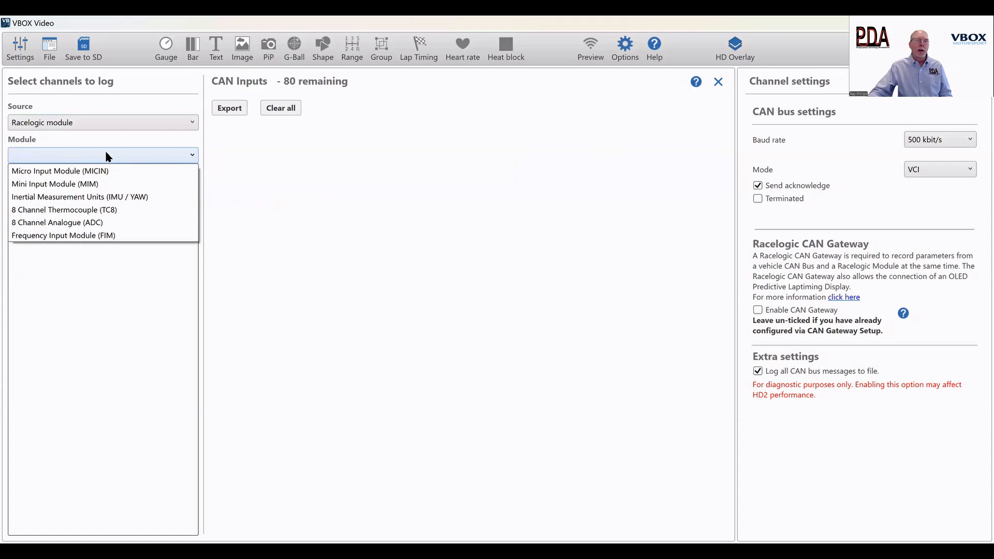
pyautogui.click(75, 171)
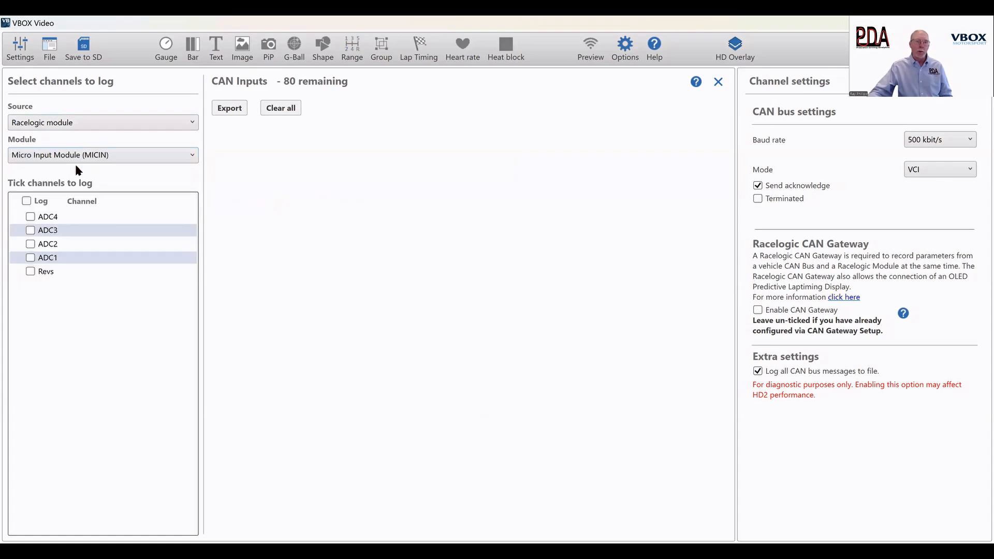
pyautogui.click(26, 201)
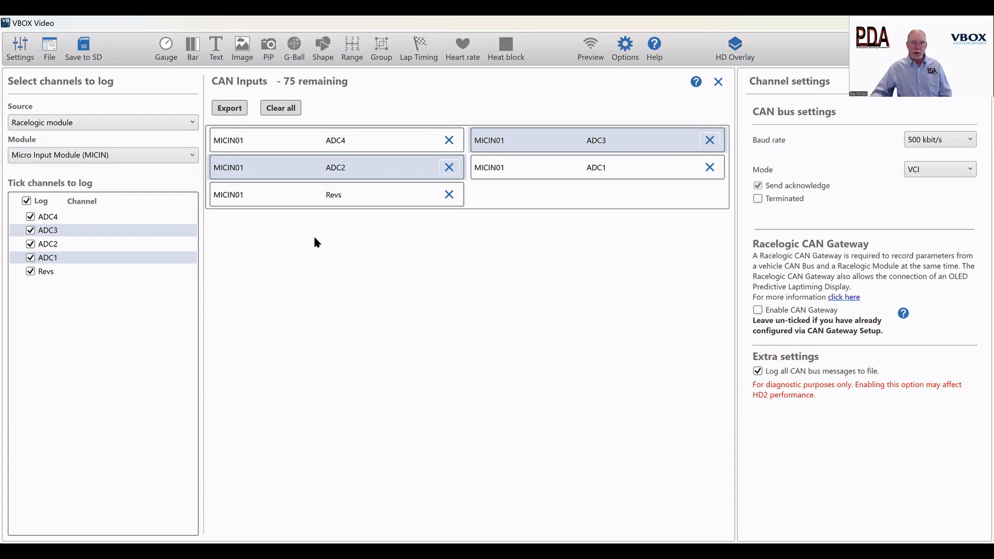
# - Return the source to Vehicle database and replace the module inputs with all channels of the Porsche 718 Cayman GT4 Clubsport (982)
pyautogui.click(100, 126)
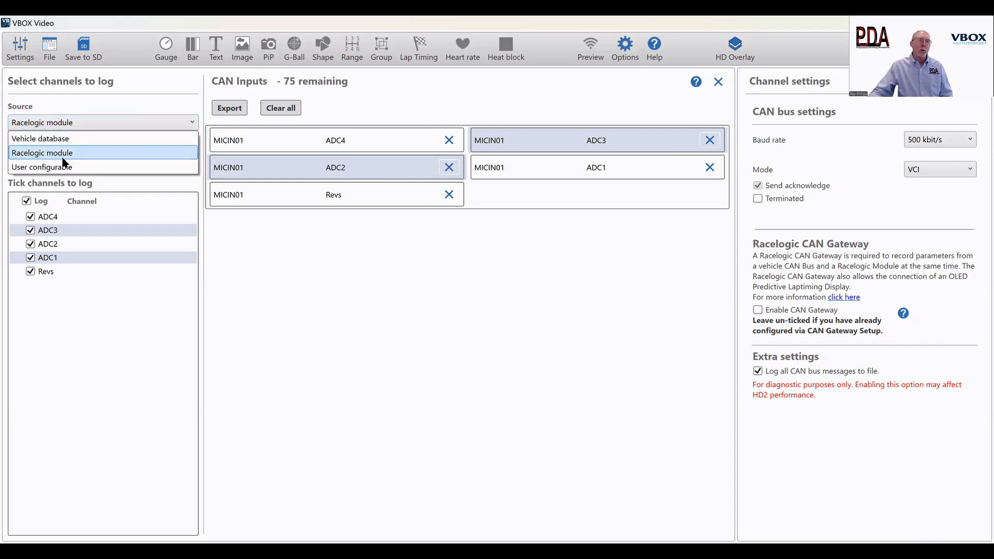
pyautogui.click(70, 139)
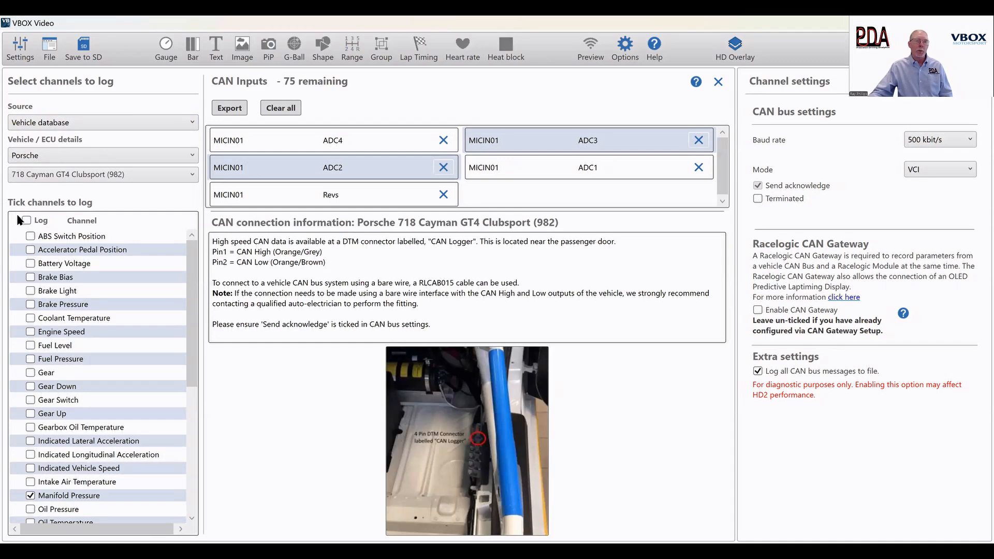
pyautogui.click(280, 109)
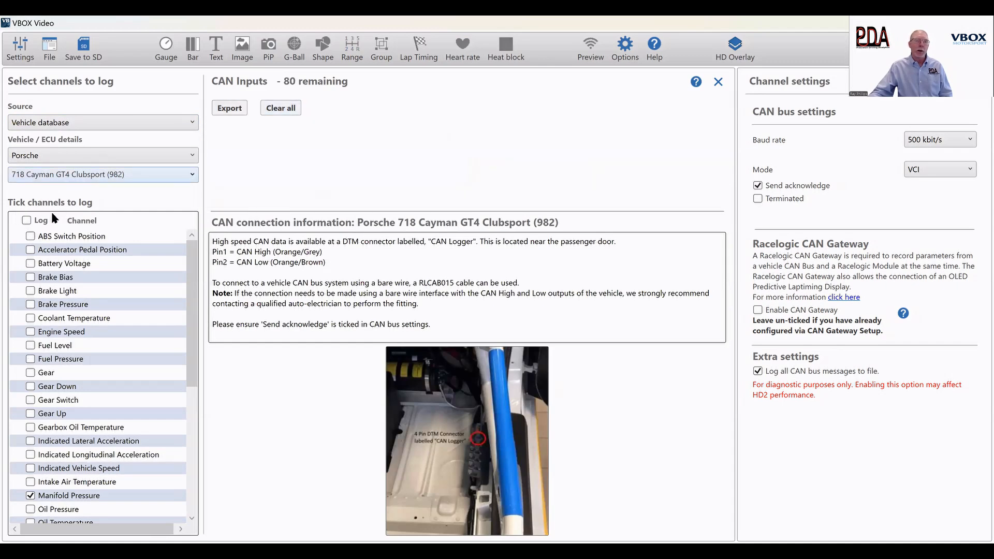
pyautogui.click(27, 221)
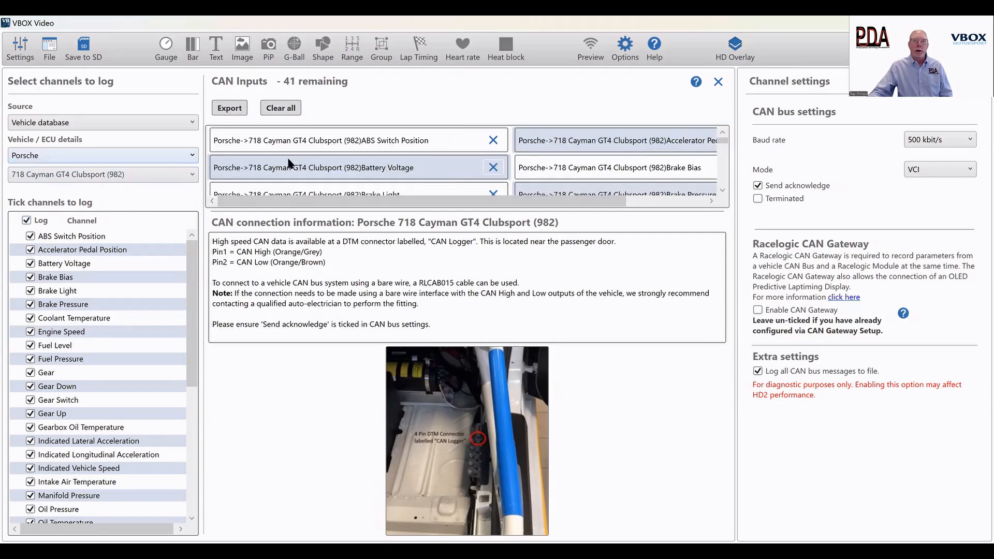
# - Review the loggable OBD channels and the list of configured performance tests
pyautogui.click(21, 51)
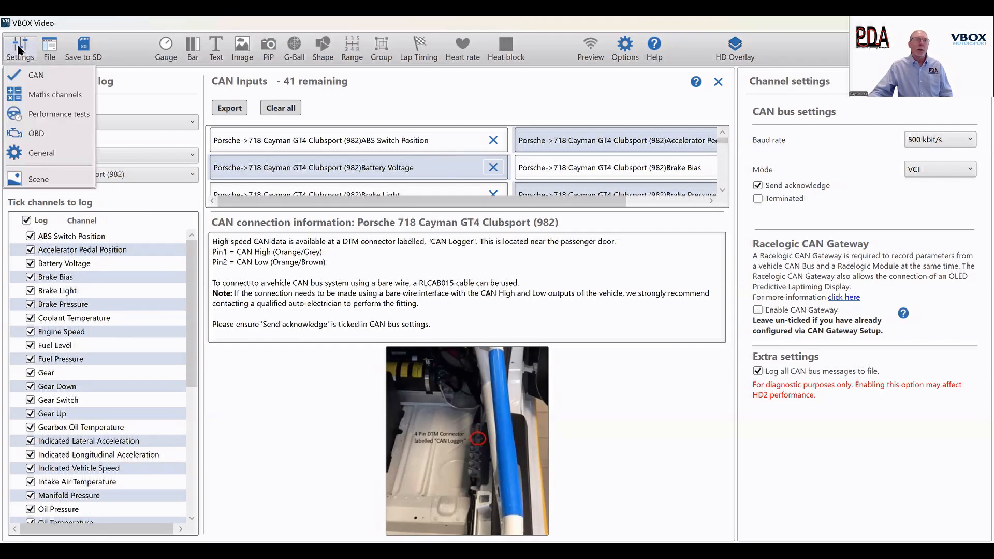
pyautogui.click(38, 134)
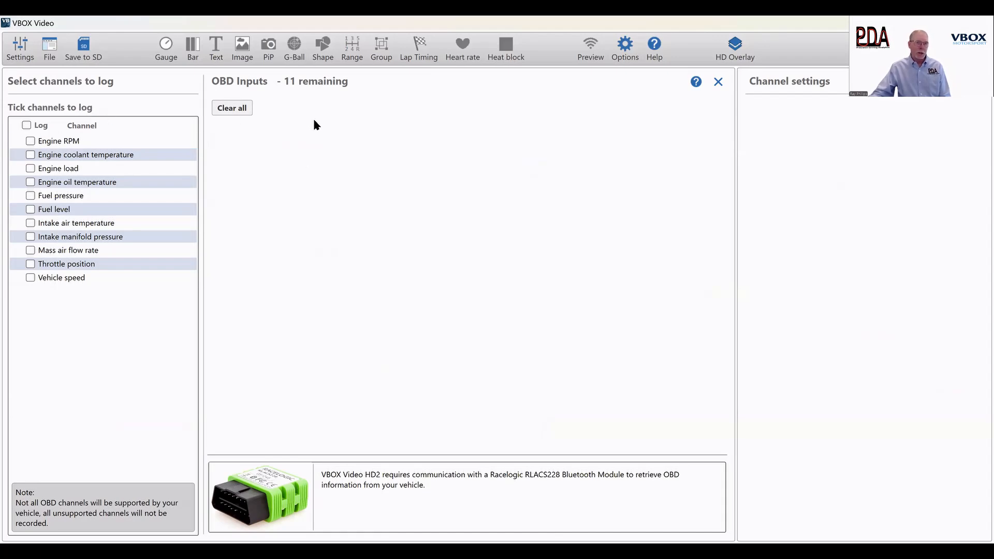
pyautogui.click(11, 54)
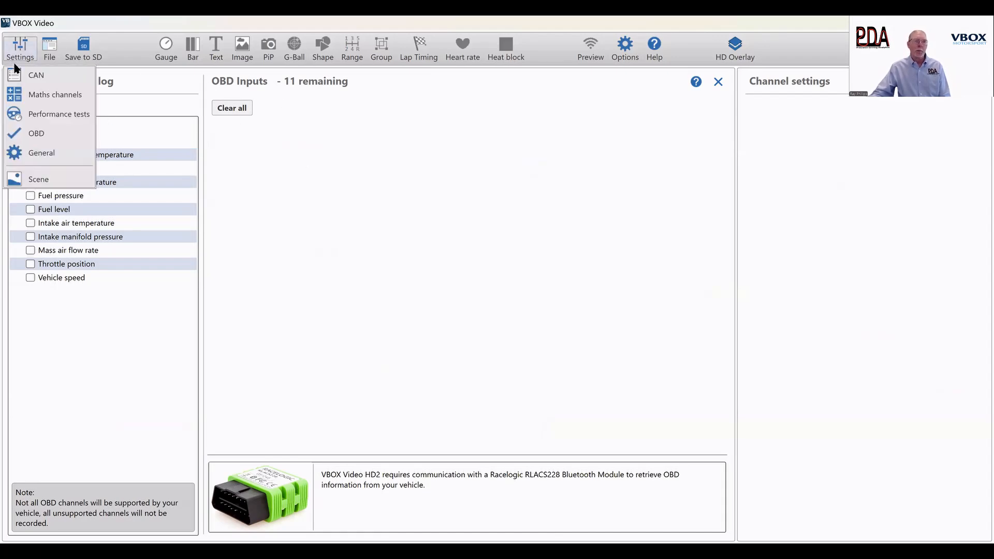
pyautogui.click(30, 112)
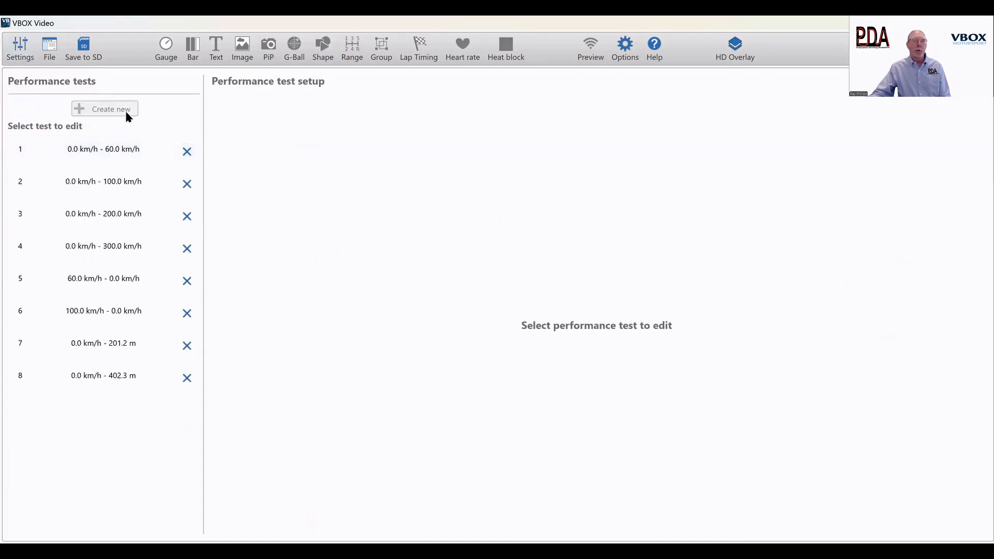
# - Review the audio, Bluetooth and HDMI output pages of the general settings, including the available HDMI video feed options
pyautogui.click(23, 50)
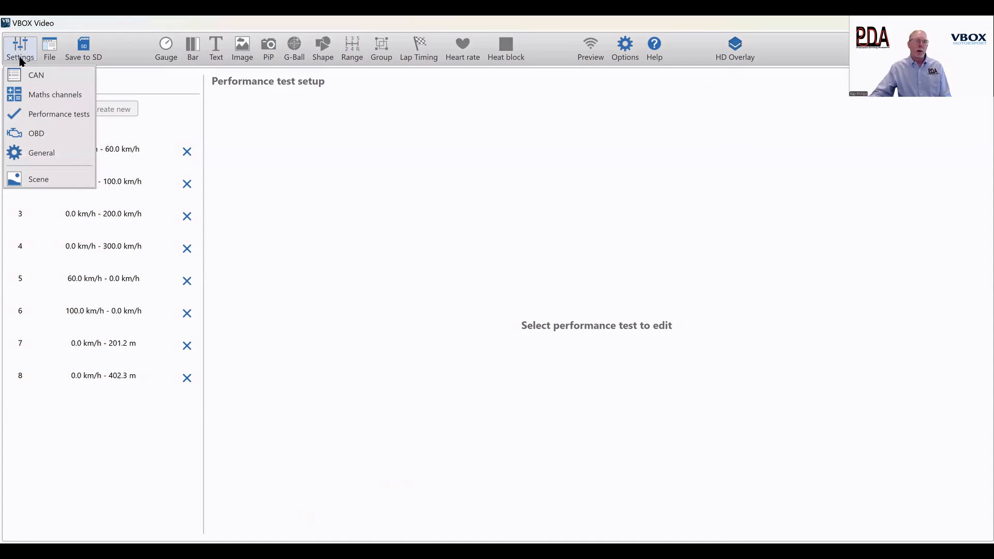
pyautogui.click(44, 156)
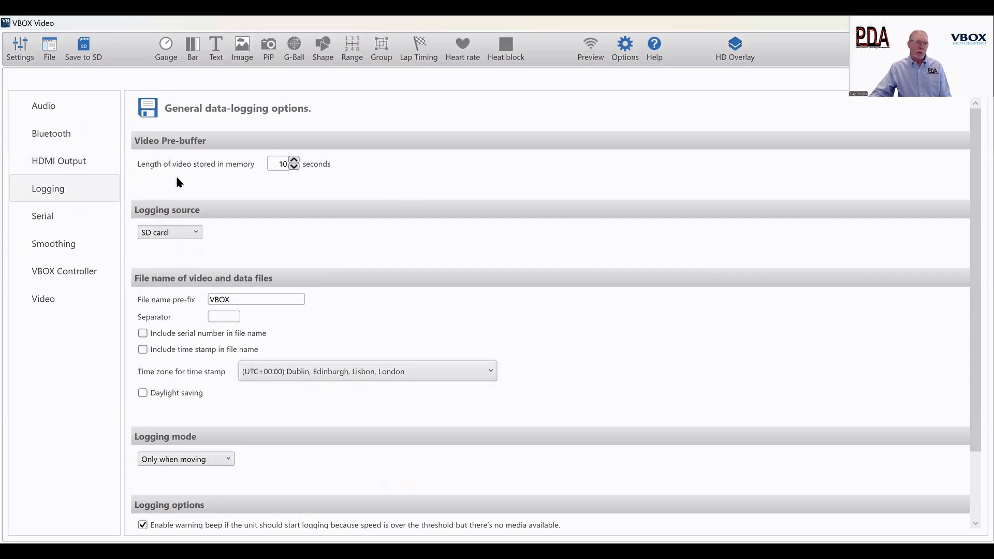
pyautogui.click(64, 105)
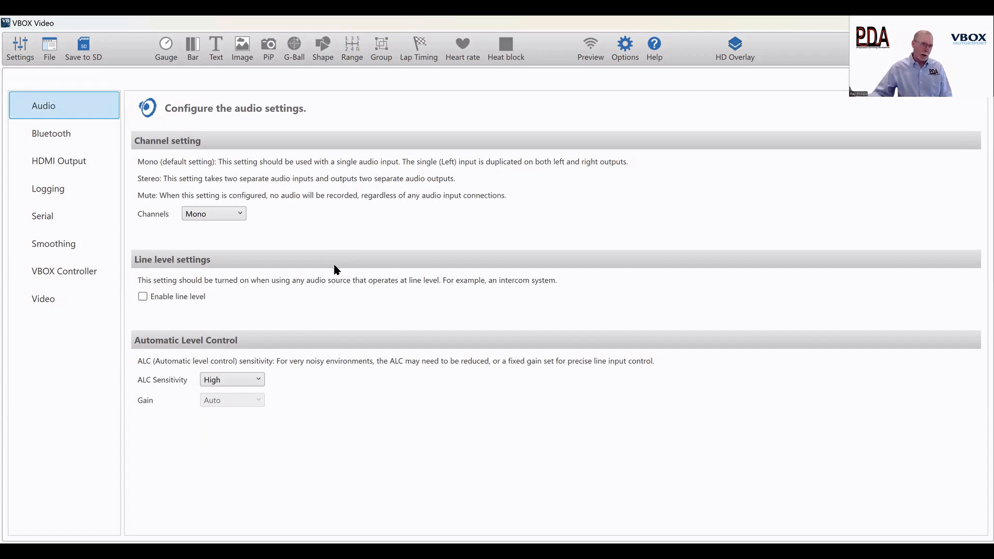
pyautogui.click(67, 130)
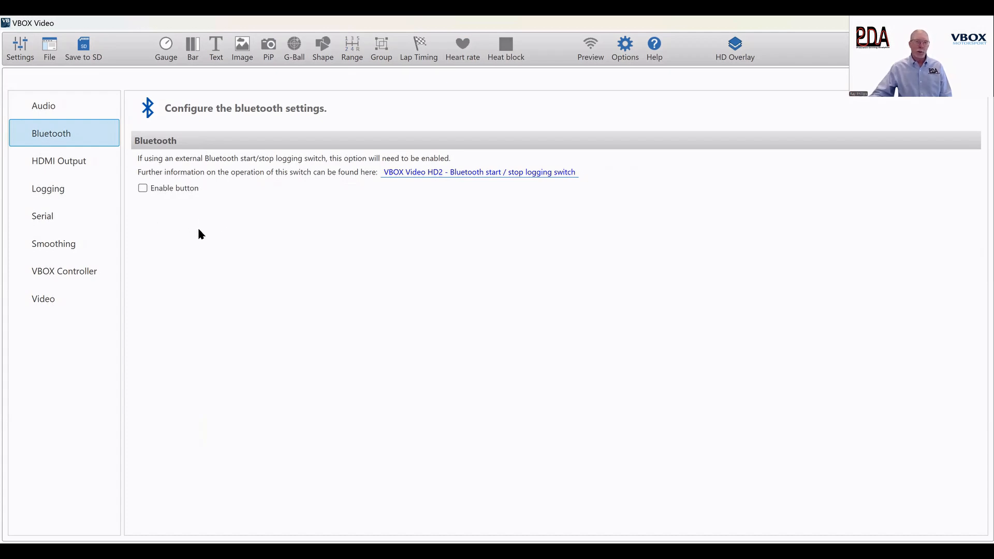
pyautogui.click(83, 166)
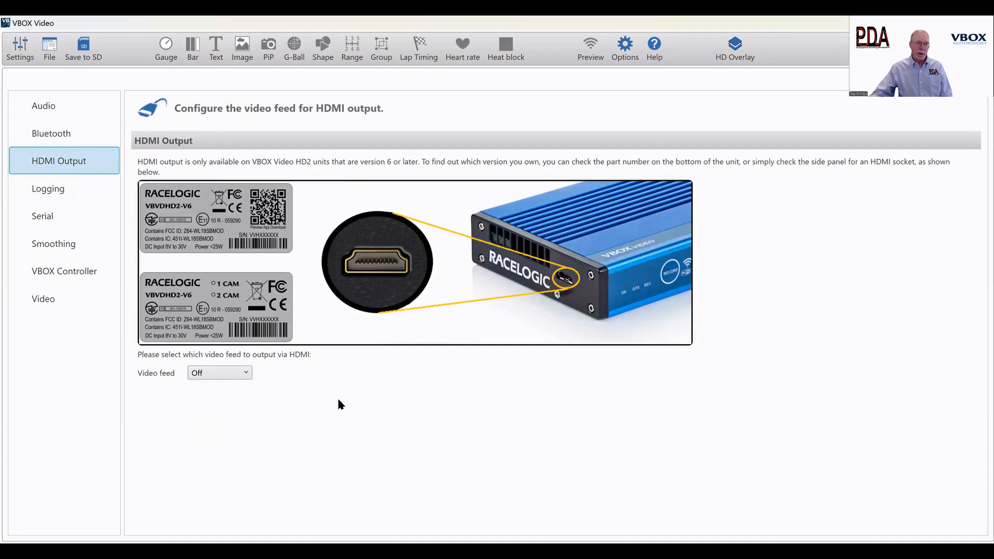
pyautogui.click(223, 372)
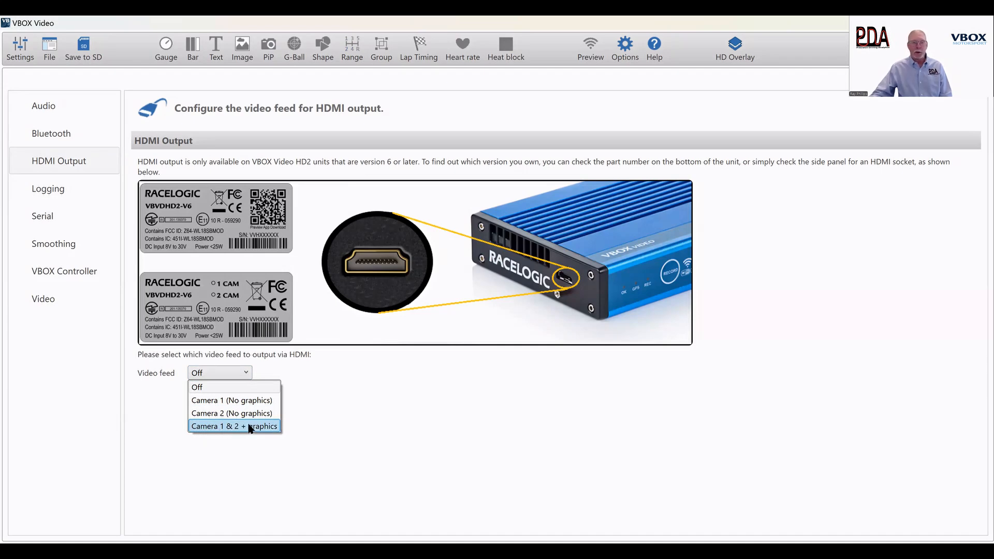
pyautogui.click(244, 374)
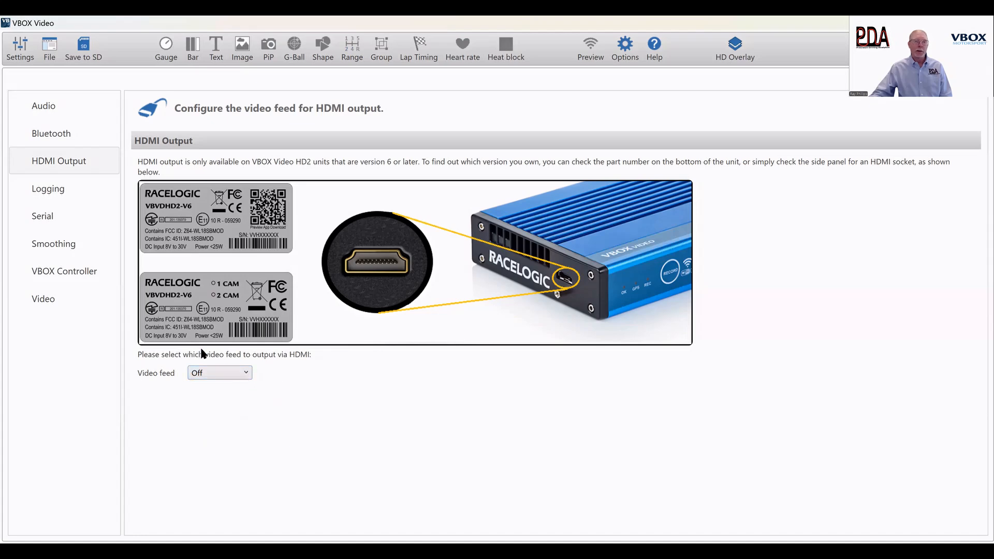
# - Review the data-logging options, including the file name prefix, the available logging modes and the start and stop thresholds
pyautogui.click(63, 193)
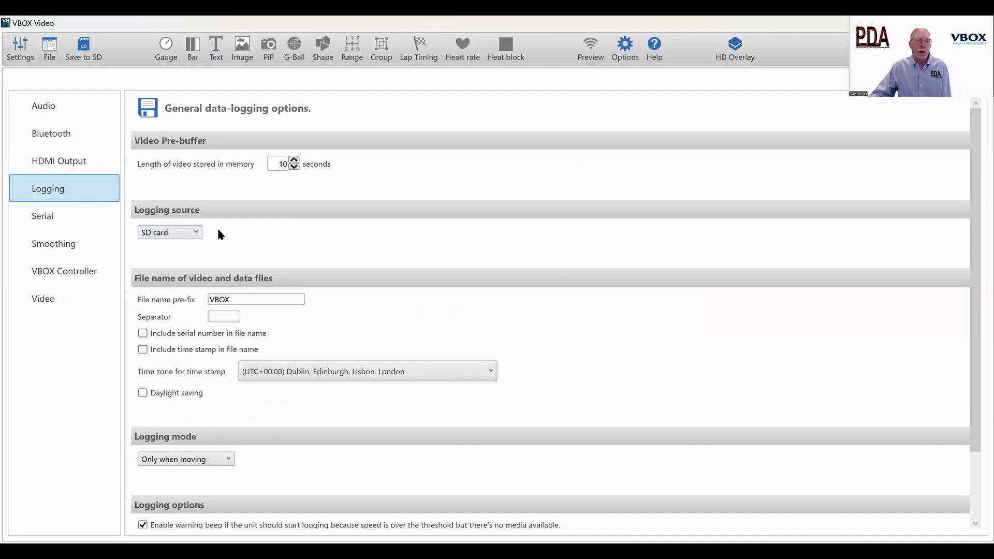
pyautogui.doubleClick(235, 299)
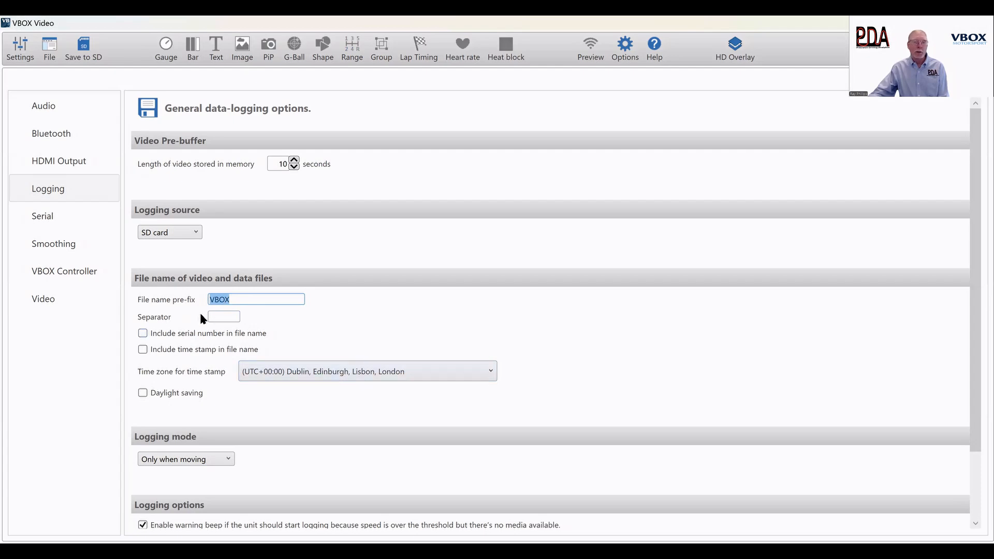
pyautogui.scroll(-3, 287, 372)
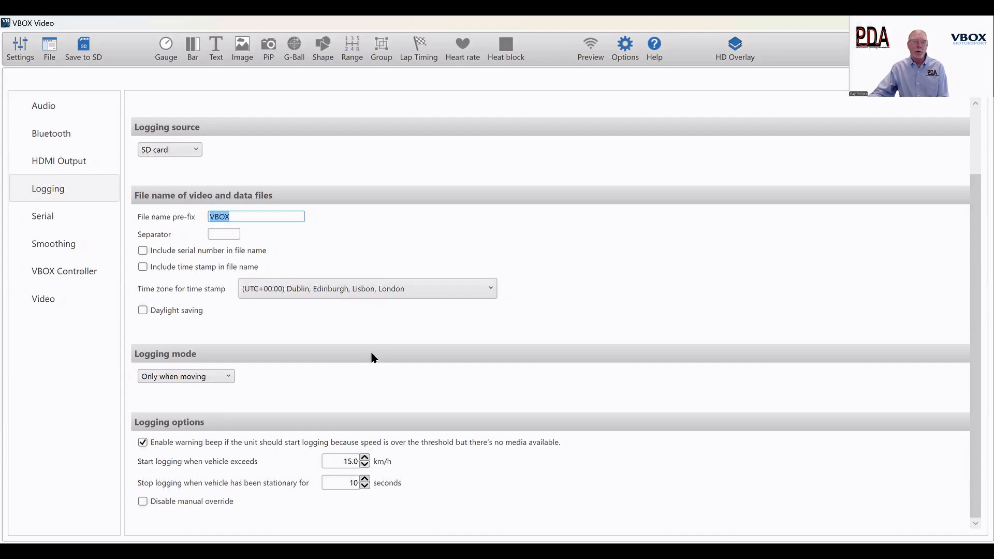
pyautogui.click(216, 377)
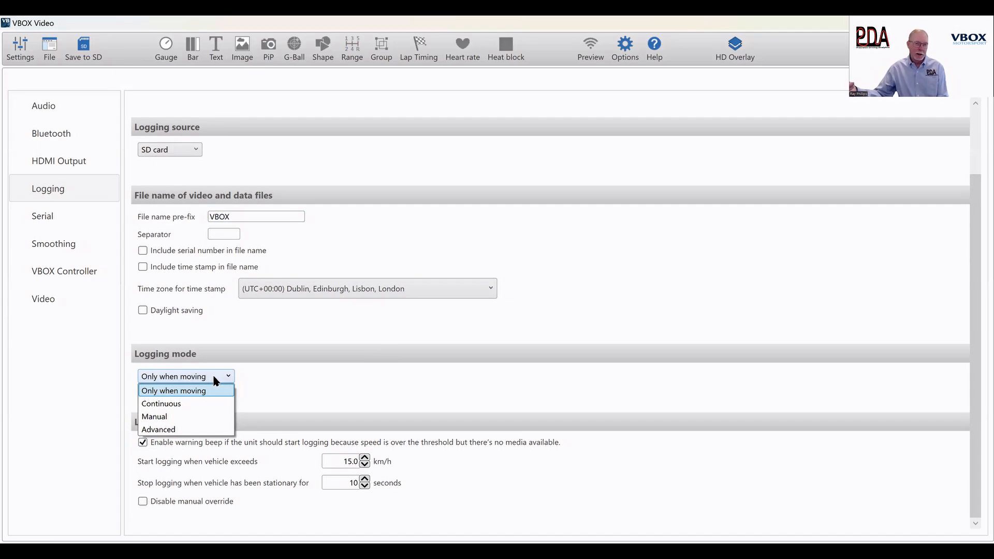
pyautogui.click(274, 387)
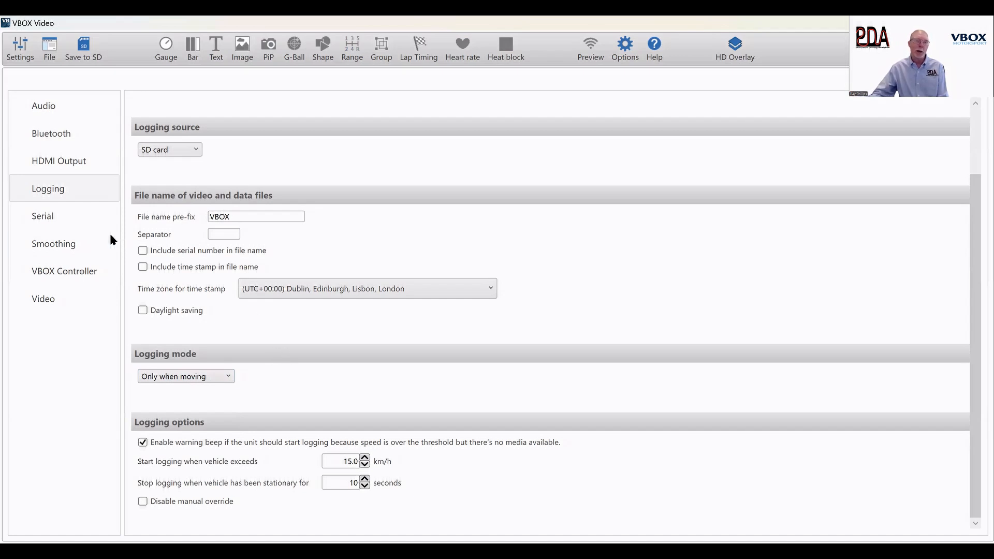
# - Review the serial output, smoothing, VBOX Controller and video pages of the general settings
pyautogui.click(70, 216)
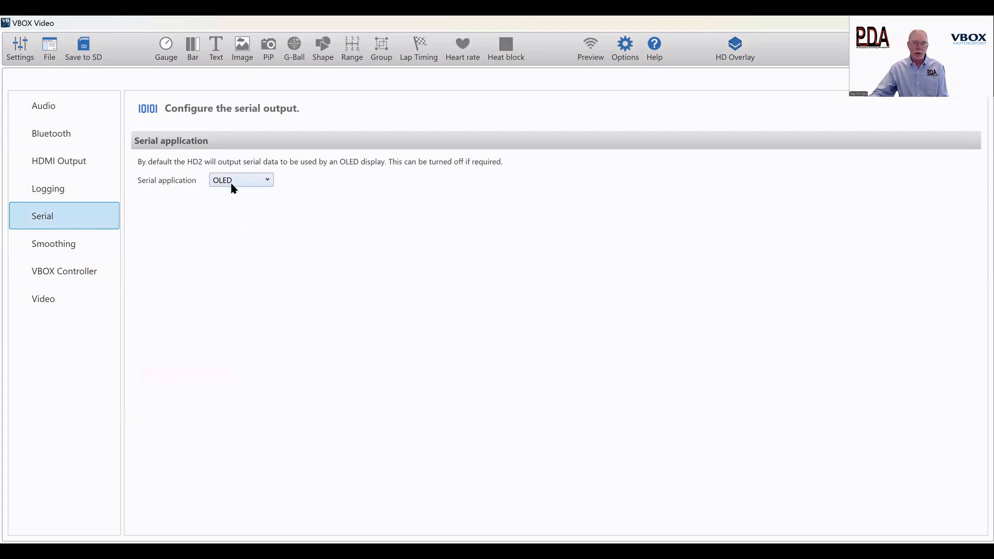
pyautogui.click(41, 246)
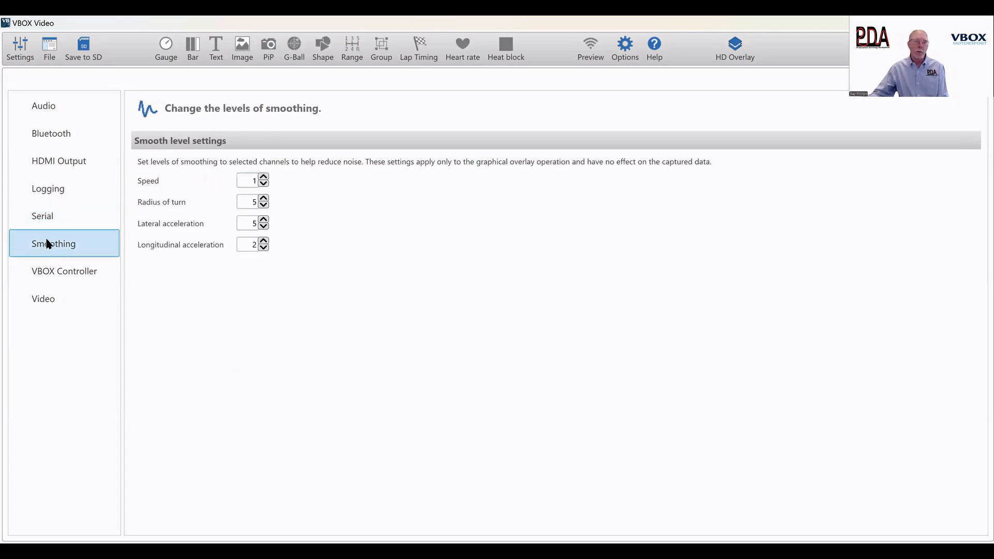
pyautogui.click(52, 272)
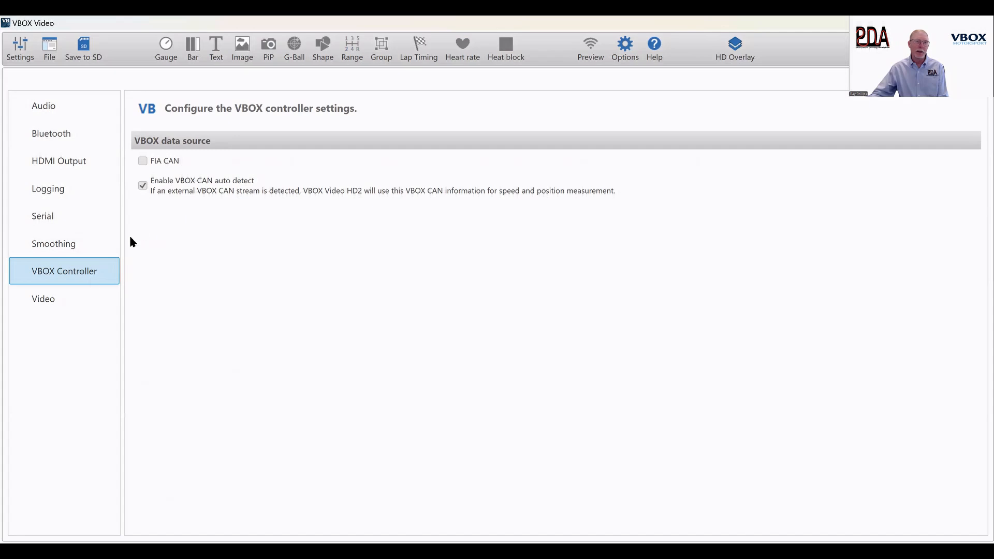
pyautogui.click(52, 303)
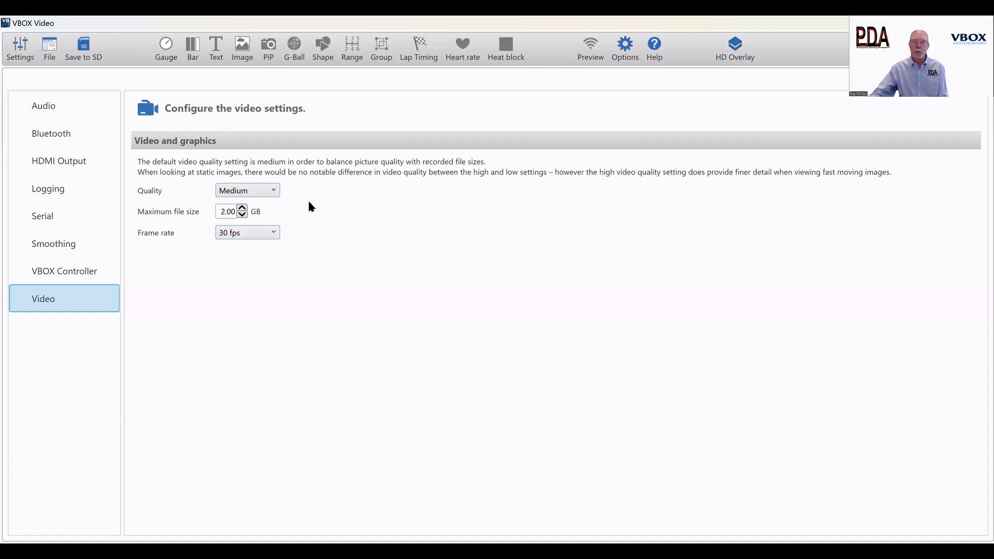
# - Return to the scene layout and select the auto track element to open its lap timing properties
pyautogui.click(23, 48)
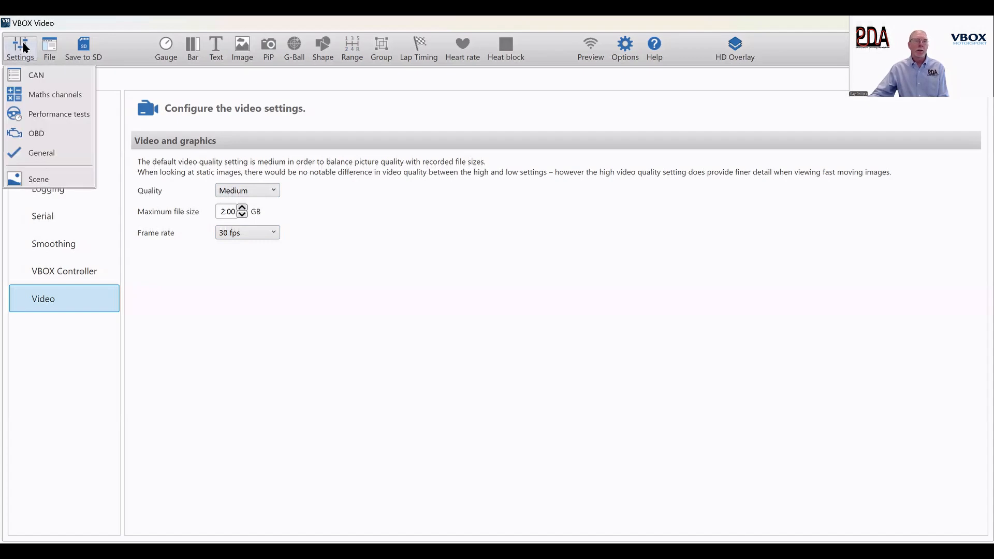
pyautogui.click(49, 178)
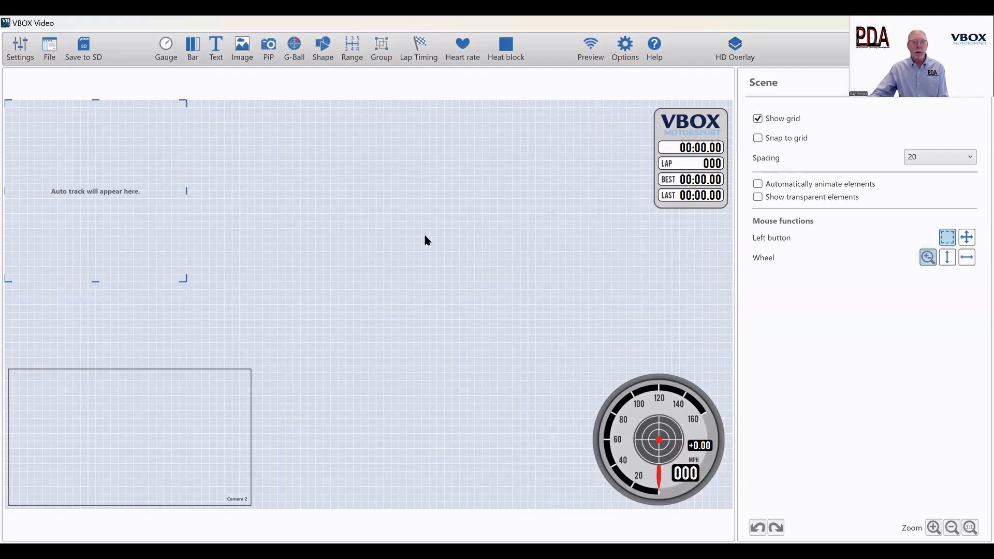
pyautogui.click(116, 153)
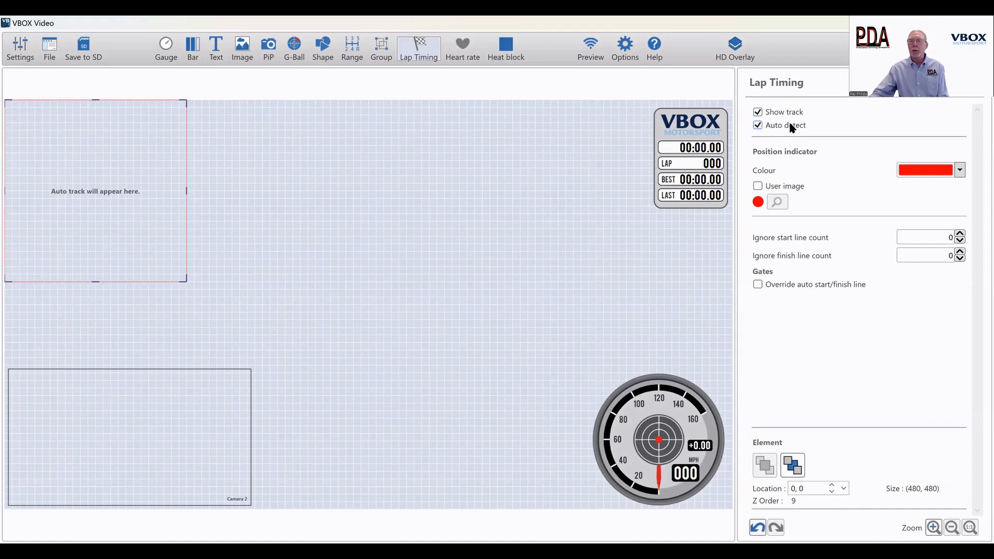
# - Hide the track map in the lap timing properties and show it again
pyautogui.click(758, 112)
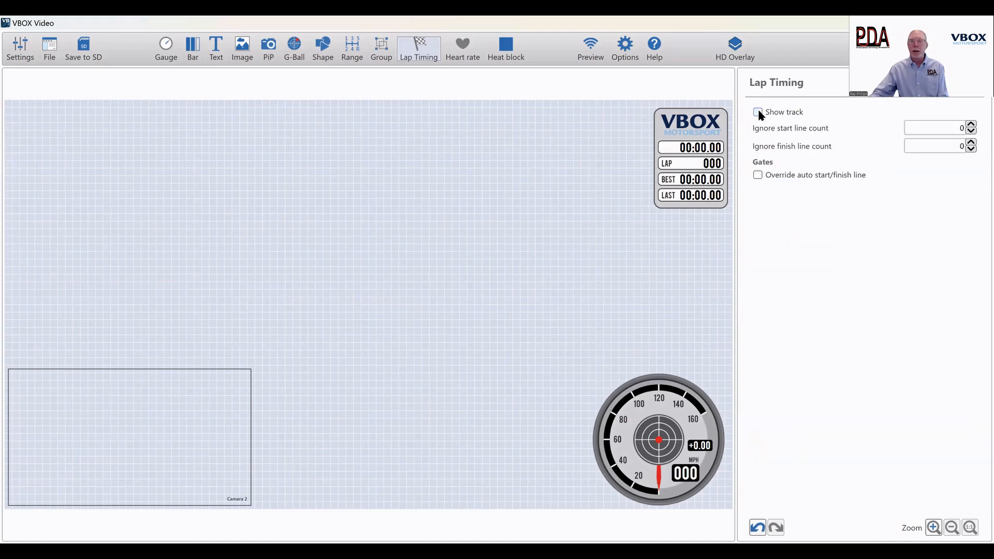
pyautogui.click(758, 113)
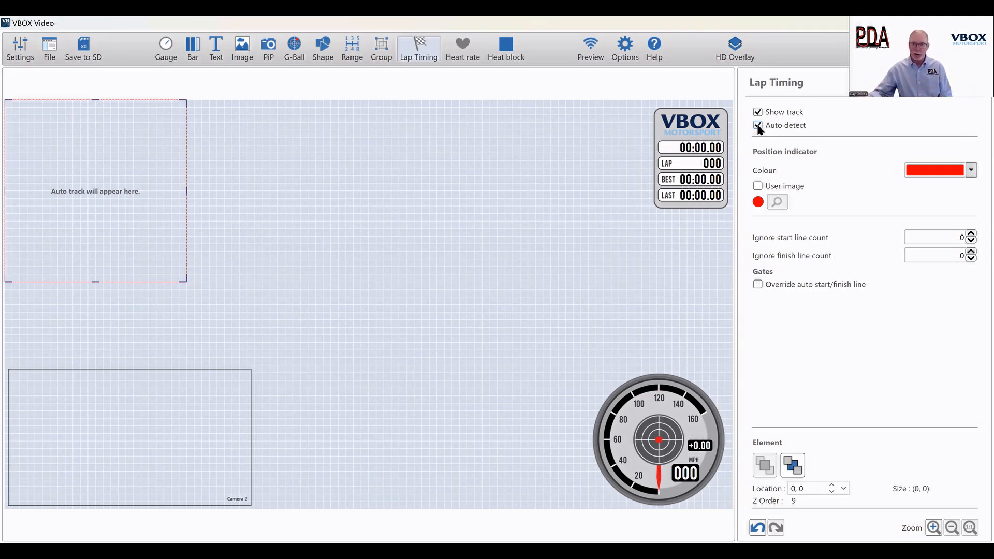
# - Disable automatic circuit detection for the track map and set the country to United States
pyautogui.click(754, 126)
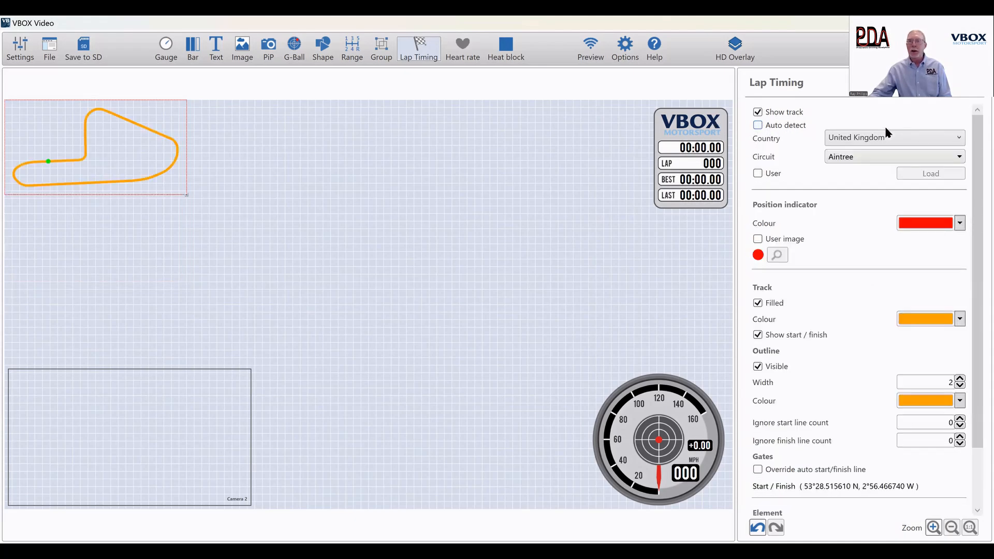
pyautogui.click(881, 139)
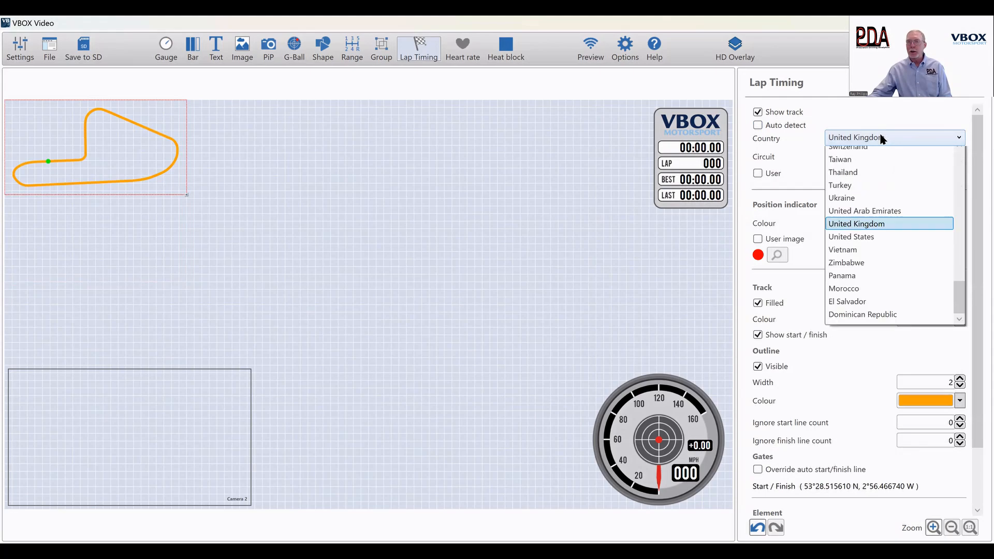
pyautogui.click(876, 244)
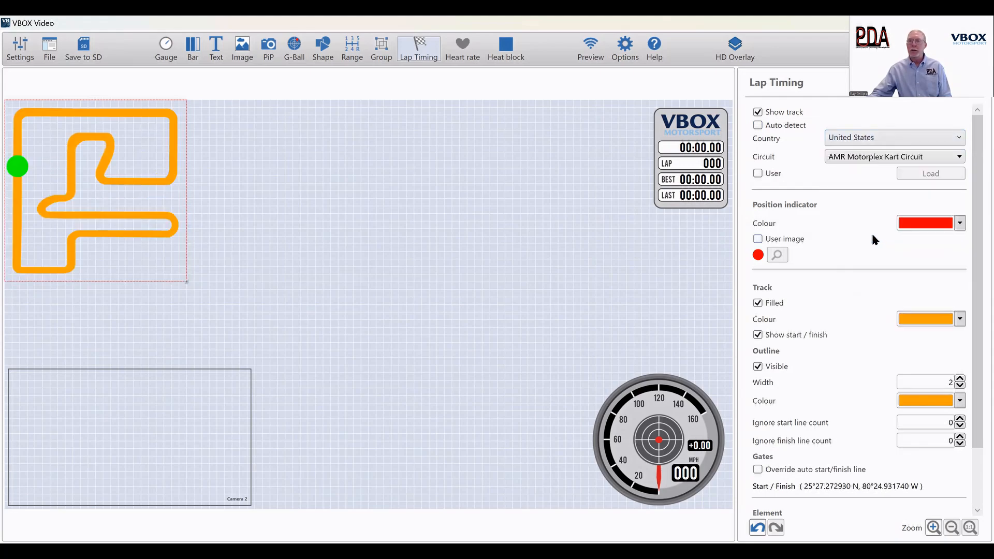
# - Set the track map's circuit to Sonoma Raceway Indy
pyautogui.click(887, 158)
pyautogui.scroll(-10, 783, 228)
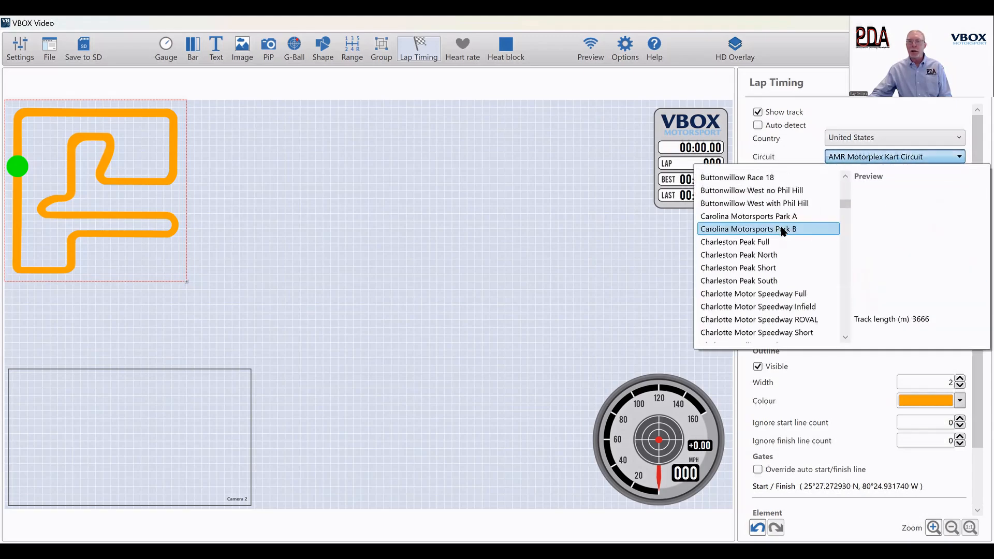
pyautogui.scroll(-20, 780, 228)
pyautogui.scroll(-20, 777, 240)
pyautogui.scroll(-5, 778, 230)
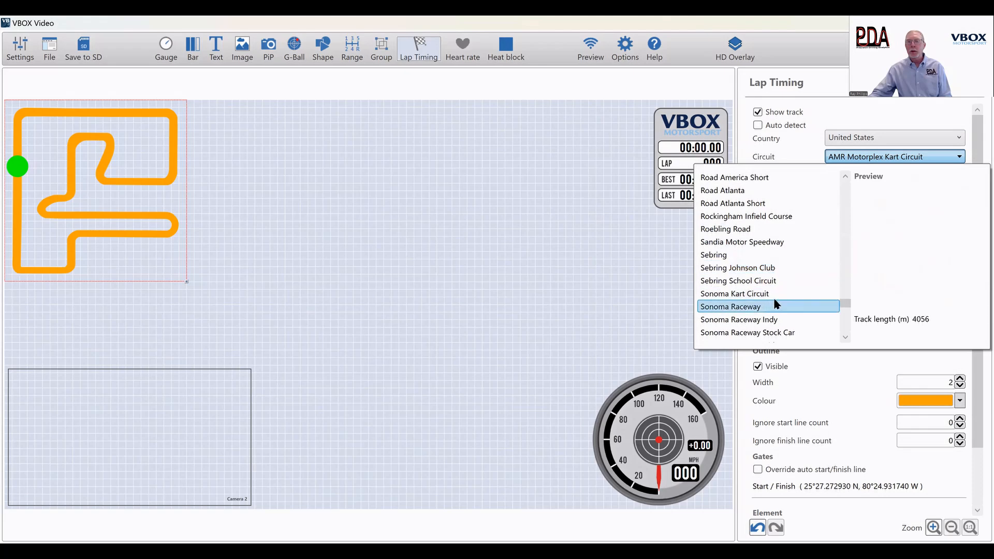
pyautogui.click(745, 321)
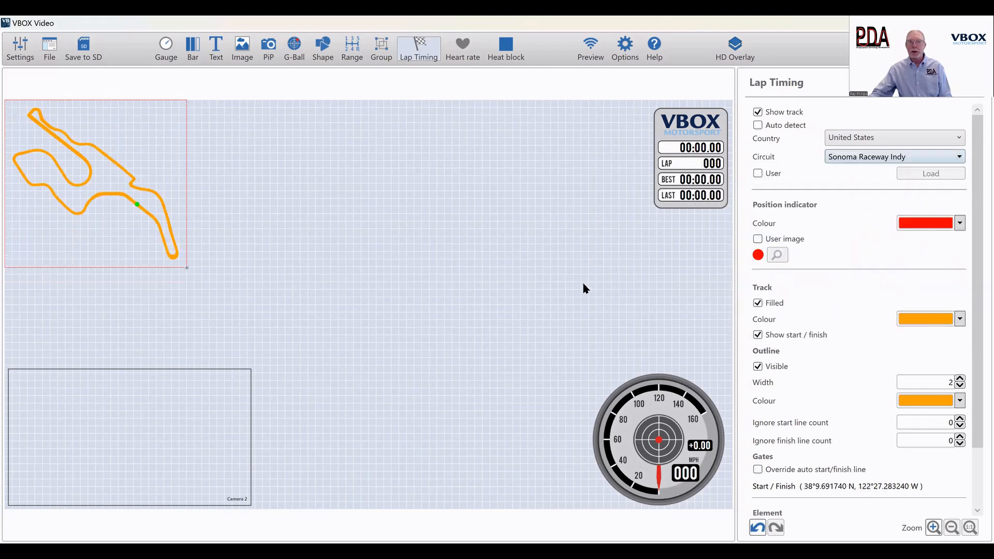
# - Change the circuit to Sonoma Raceway Stock Car and review the track's appearance and gate settings
pyautogui.click(844, 157)
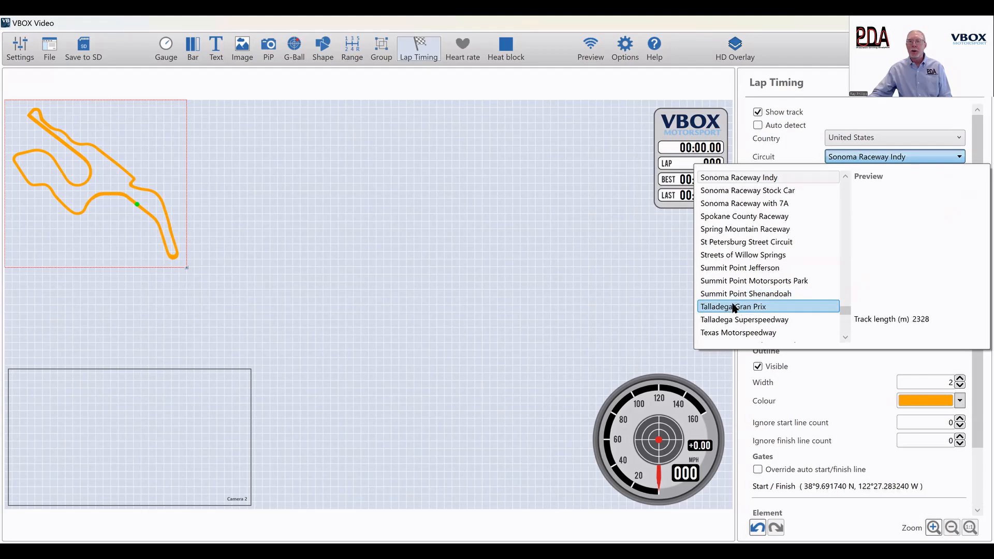
pyautogui.click(748, 191)
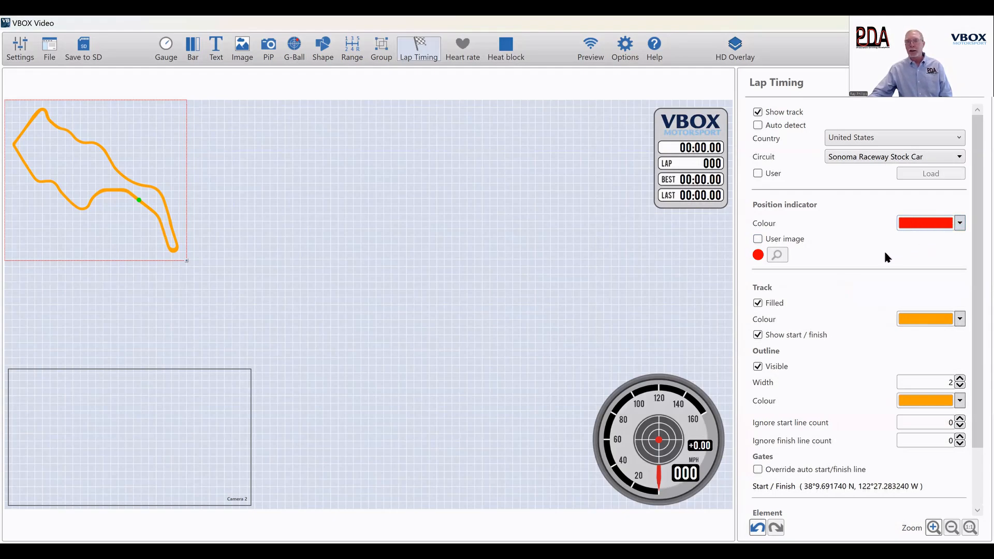
pyautogui.scroll(-1, 853, 277)
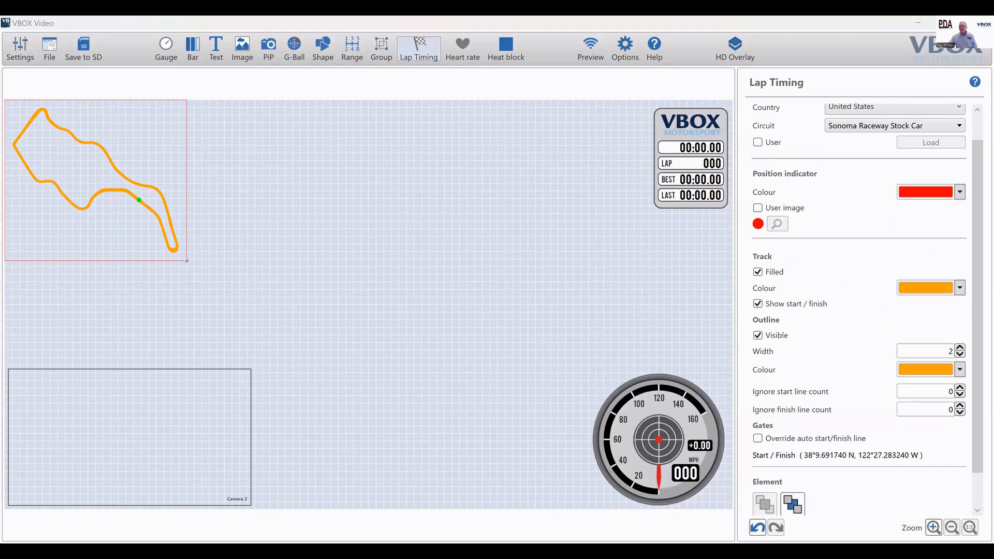
pyautogui.scroll(-1, 837, 278)
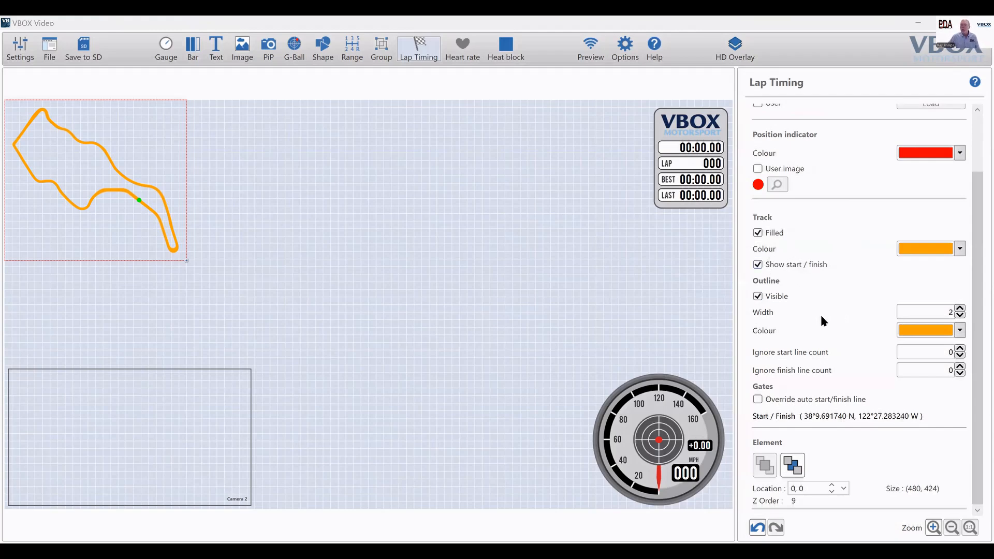
# - Re-enable automatic circuit detection for the track map
pyautogui.scroll(2, 822, 313)
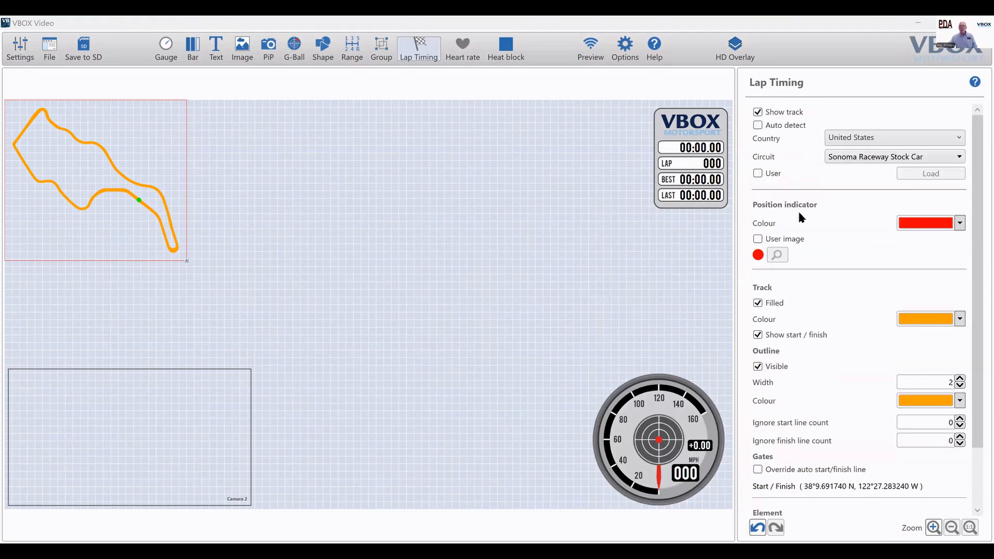
pyautogui.click(757, 126)
# - Review the Camera 2 camera modes, keep Picture in picture, and move the inset to the canvas's lower-left corner at about (0, 713)
pyautogui.click(113, 419)
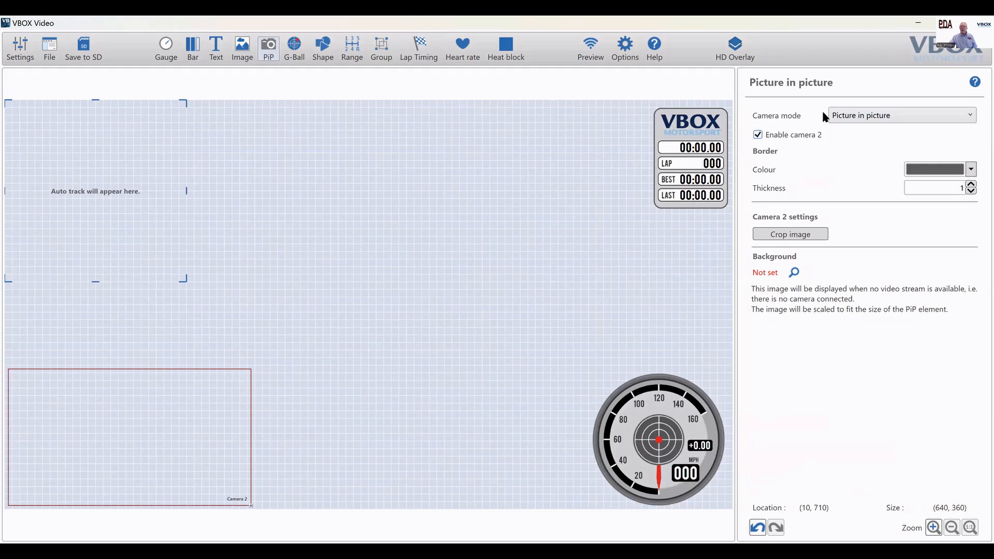
pyautogui.click(892, 115)
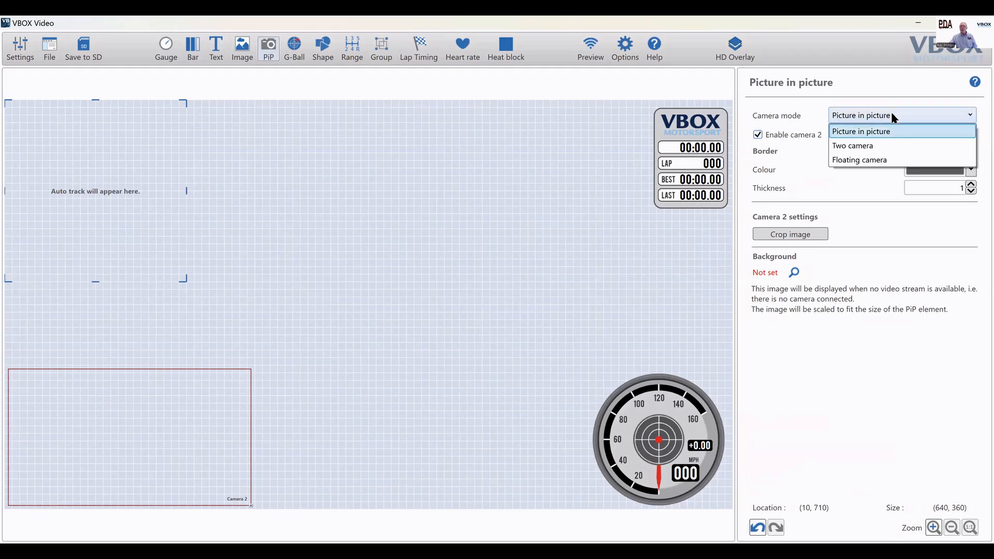
pyautogui.click(890, 111)
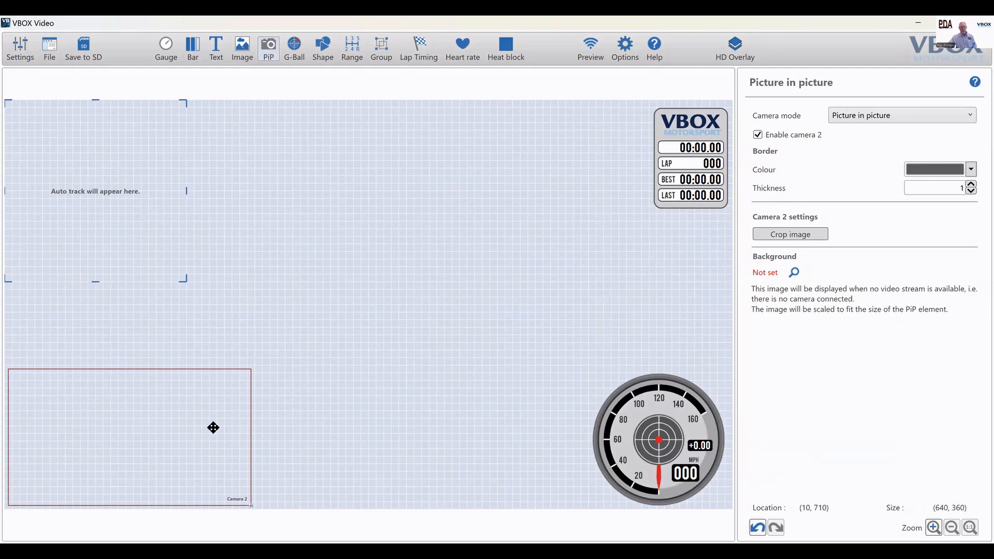
pyautogui.moveTo(181, 427)
pyautogui.mouseDown()
pyautogui.moveTo(286, 450)
pyautogui.moveTo(466, 421)
pyautogui.moveTo(452, 270)
pyautogui.moveTo(470, 153)
pyautogui.moveTo(371, 397)
pyautogui.moveTo(247, 432)
pyautogui.moveTo(184, 419)
pyautogui.moveTo(176, 428)
pyautogui.mouseUp()
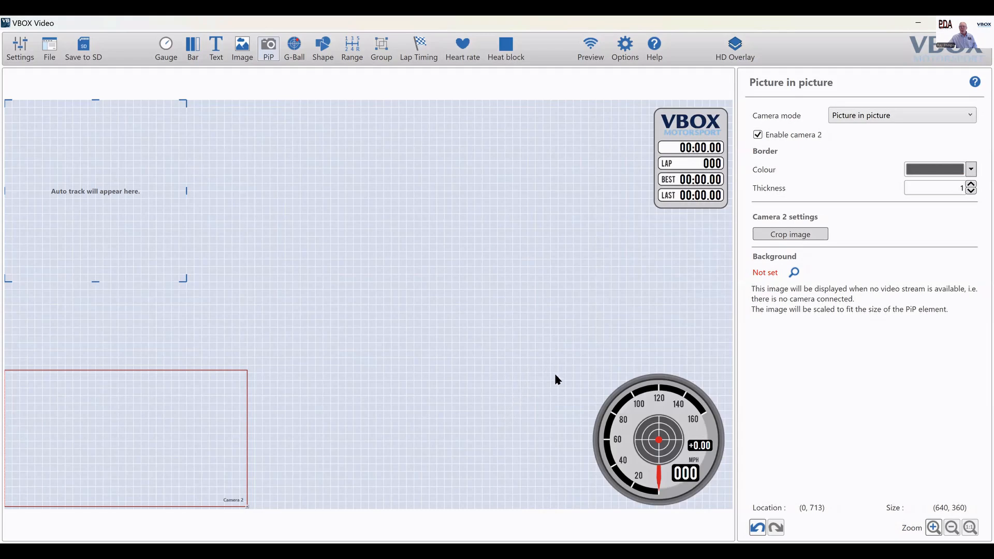
# - Add RPM Gauge 1 from the gauge library and place it overlapping the upper-right edge of the speed gauge
pyautogui.click(671, 405)
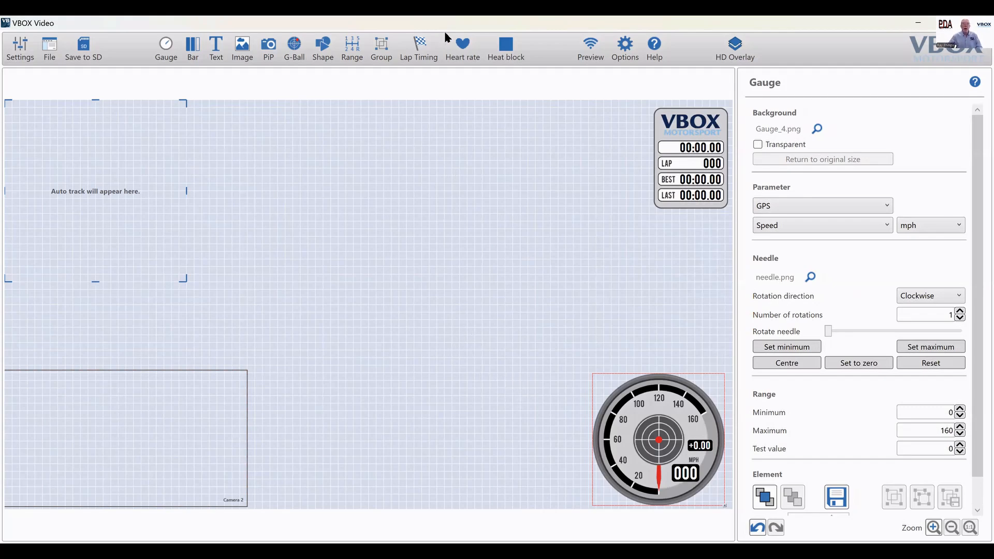
pyautogui.click(351, 222)
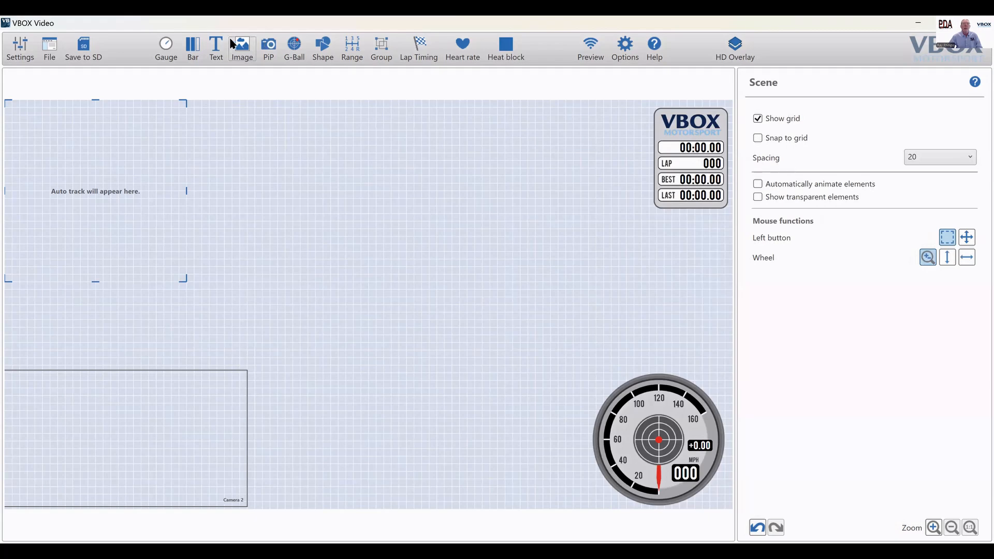
pyautogui.click(167, 50)
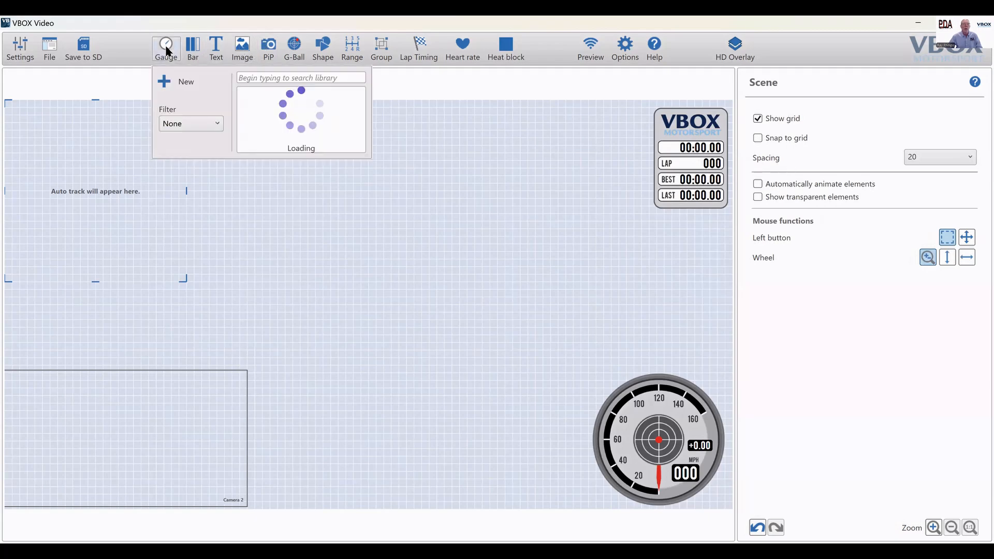
pyautogui.moveTo(361, 140)
pyautogui.mouseDown()
pyautogui.moveTo(350, 262)
pyautogui.moveTo(350, 134)
pyautogui.mouseUp()
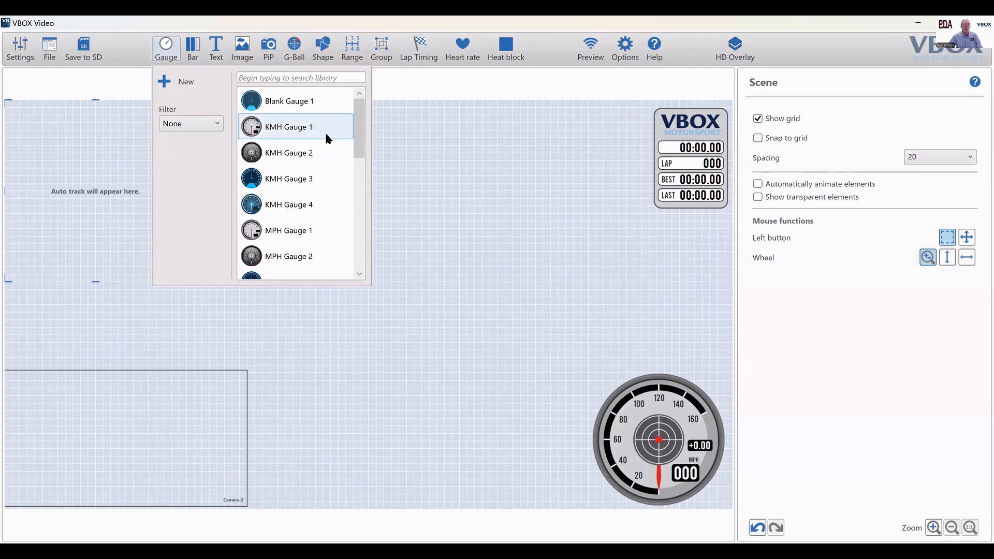
pyautogui.scroll(-1, 306, 181)
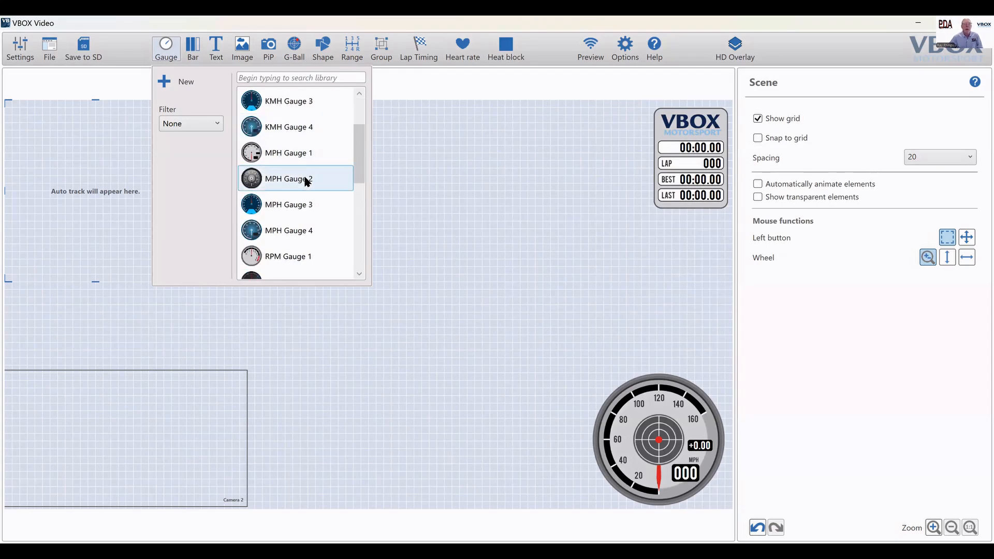
pyautogui.scroll(-3, 306, 194)
pyautogui.scroll(3, 307, 185)
pyautogui.moveTo(307, 180)
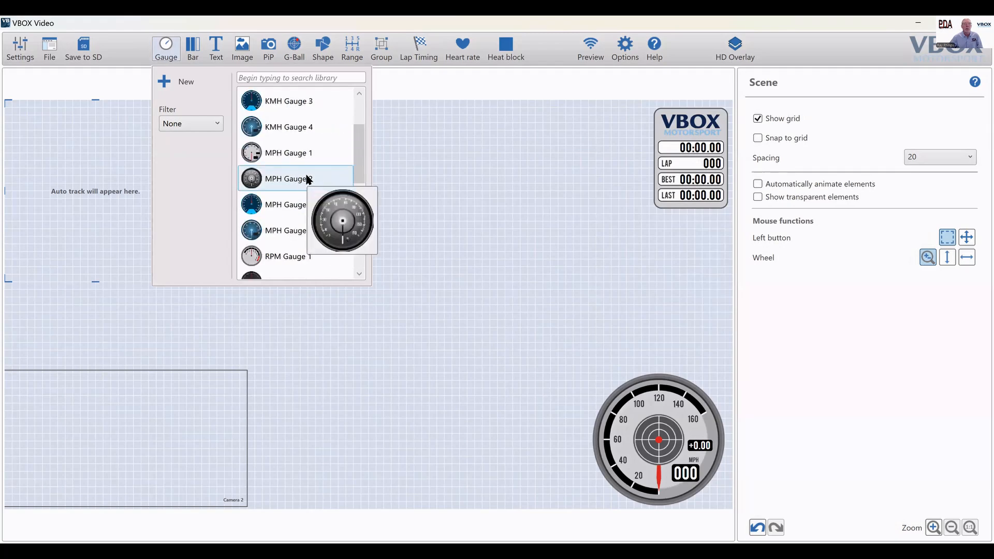
pyautogui.click(283, 256)
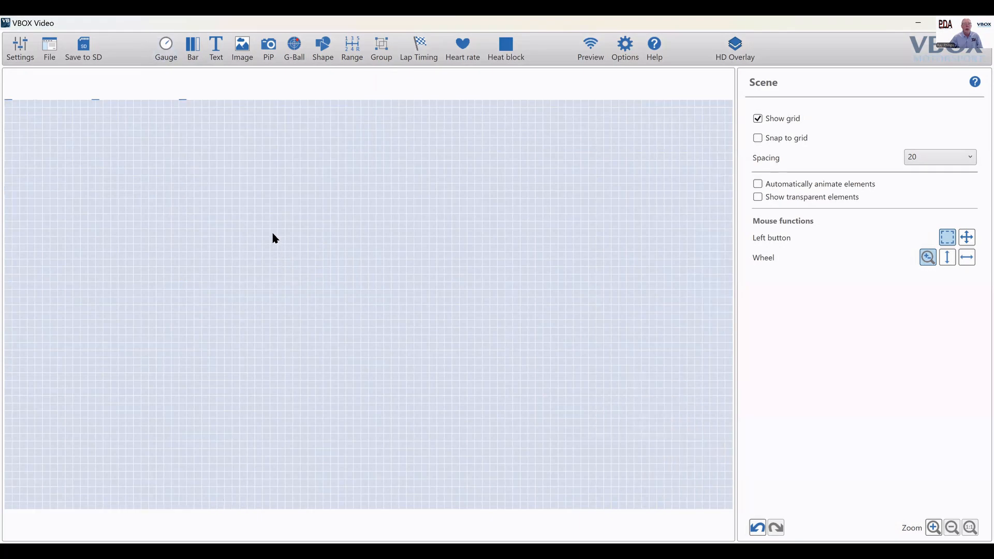
pyautogui.moveTo(27, 129); pyautogui.dragTo(536, 374)
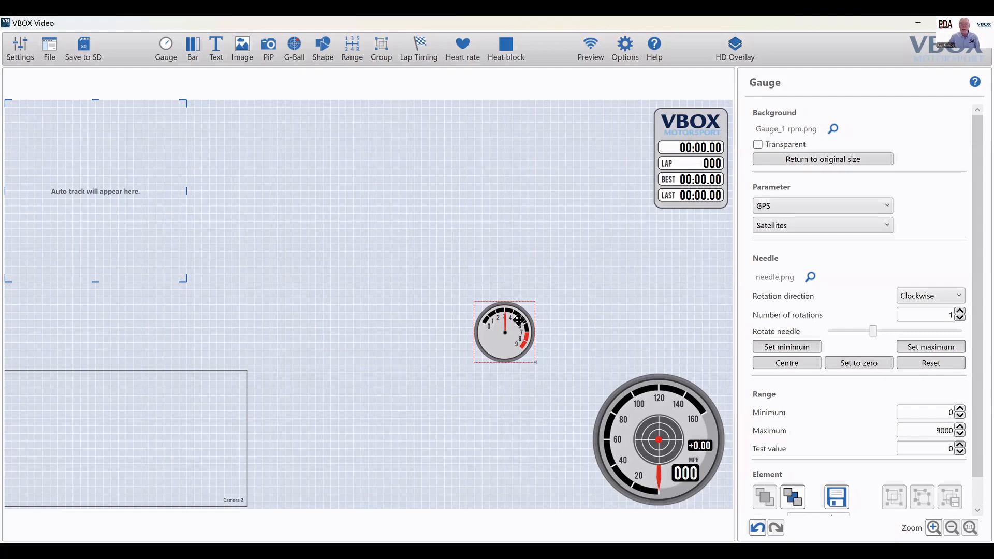
pyautogui.moveTo(518, 319); pyautogui.dragTo(711, 360)
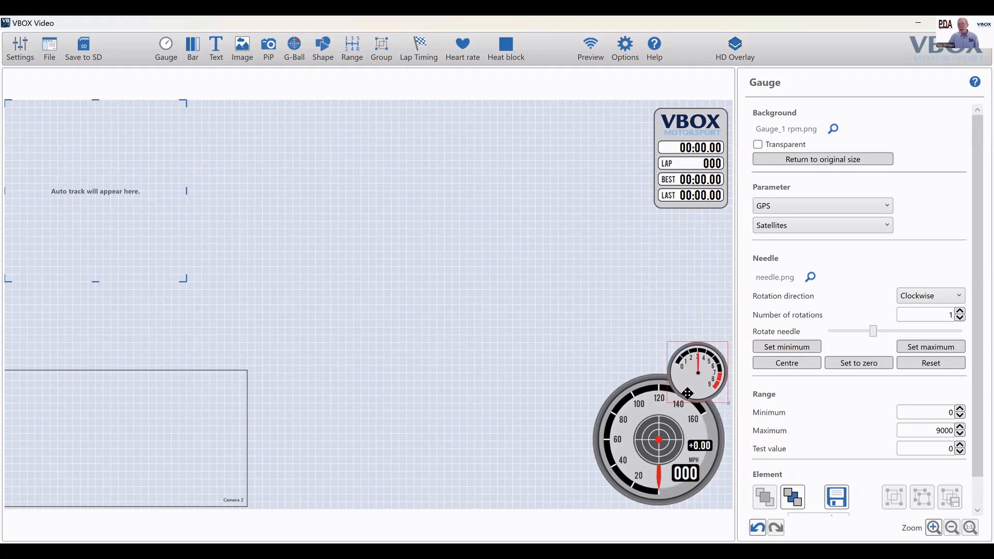
# - Bring the speed gauge to the front of the overlay elements and send it back again
pyautogui.click(630, 414)
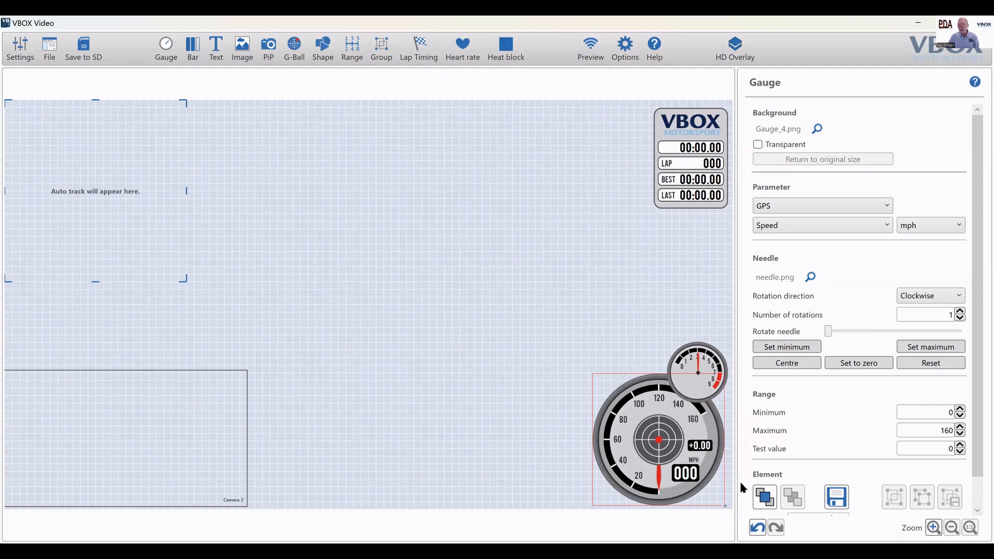
pyautogui.click(764, 499)
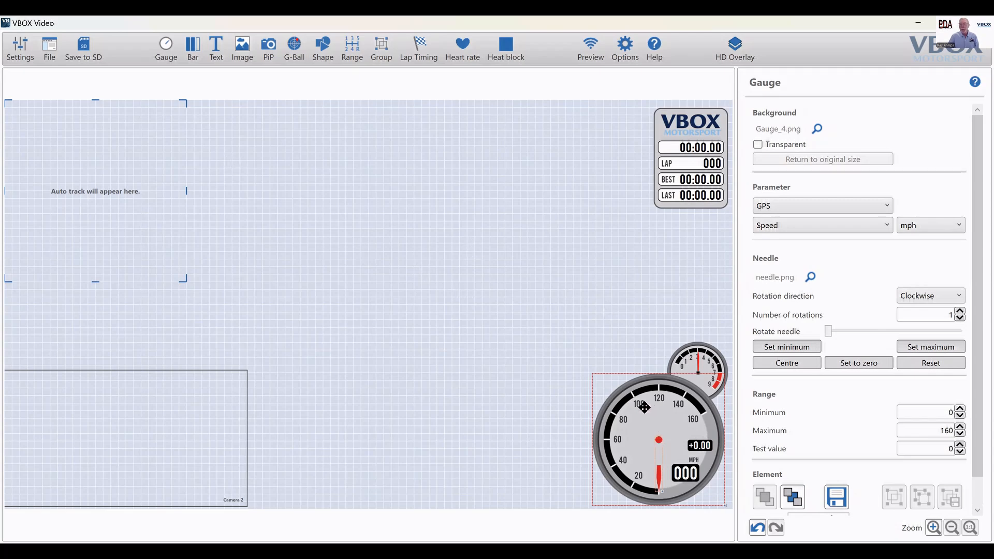
pyautogui.click(784, 492)
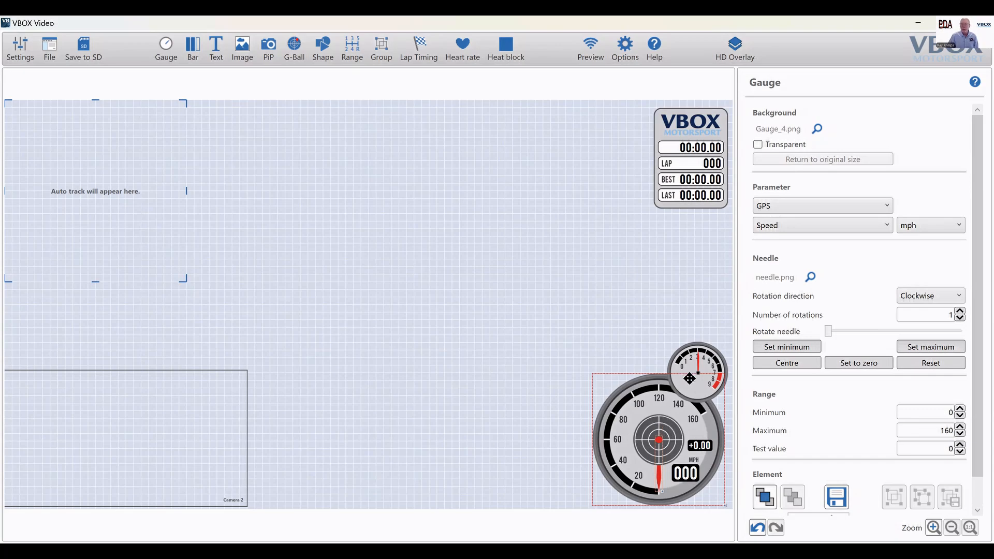
# - Send the RPM gauge back in the stacking order relative to the speed gauge
pyautogui.click(710, 362)
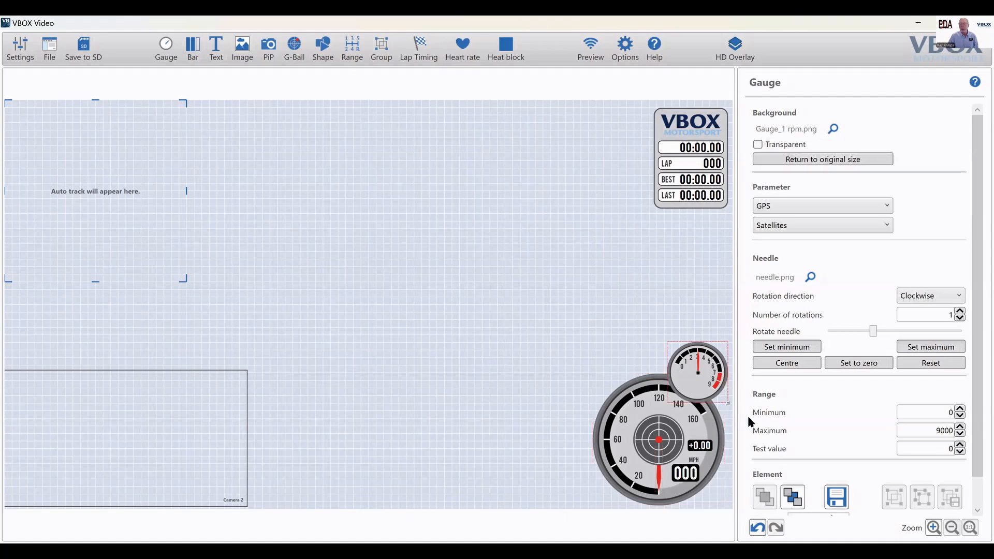
pyautogui.click(802, 501)
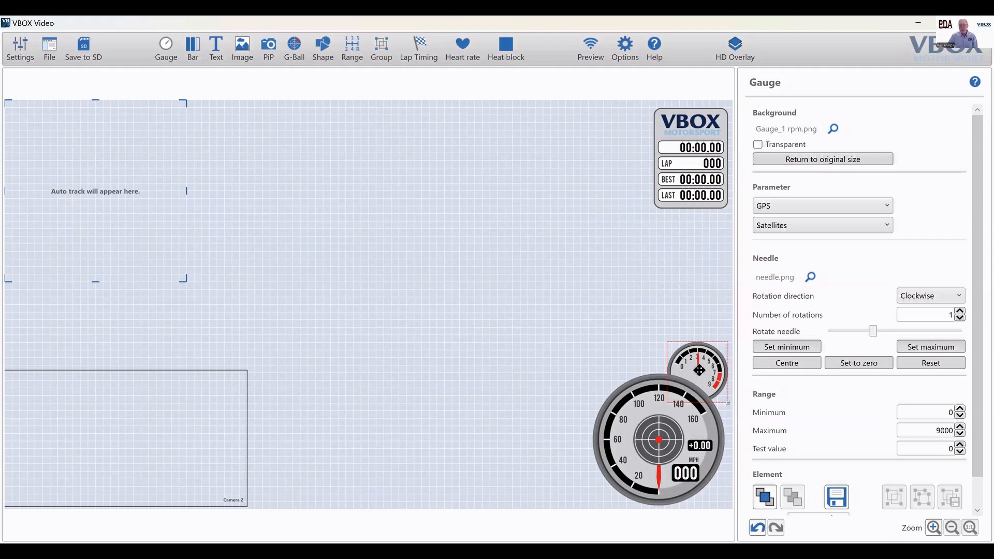
pyautogui.click(429, 194)
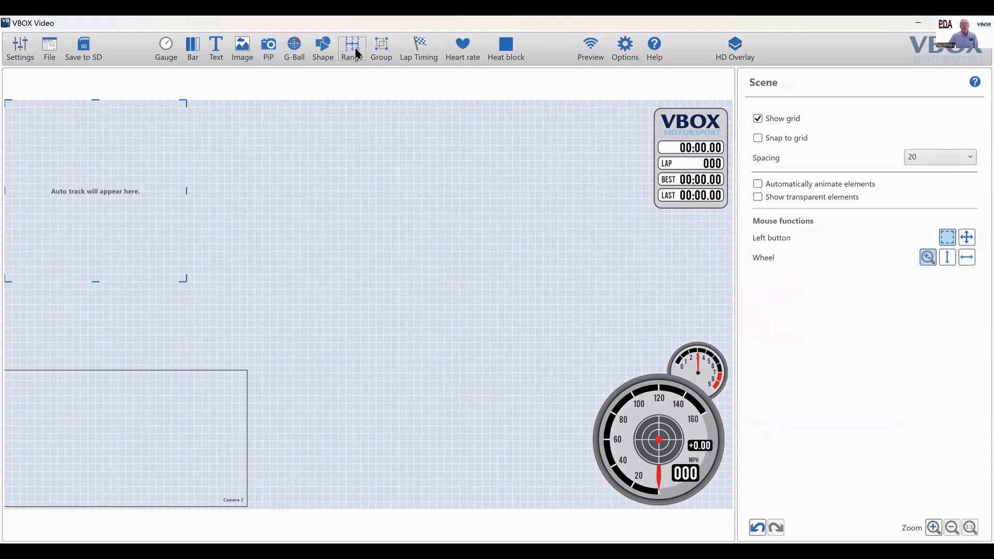
# - Add Throttle-Brake Group 1 from the group library to the scene
pyautogui.click(380, 51)
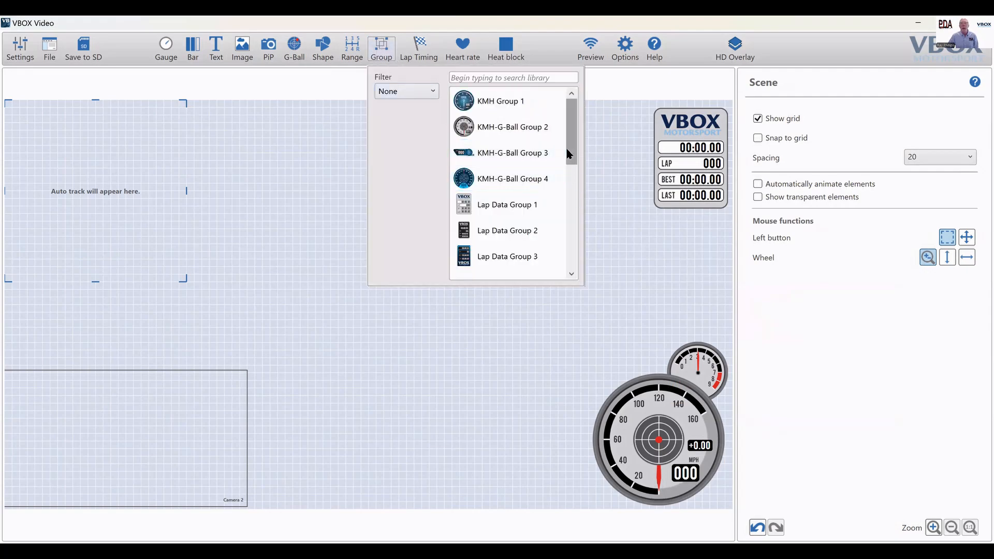
pyautogui.moveTo(572, 163); pyautogui.dragTo(573, 241)
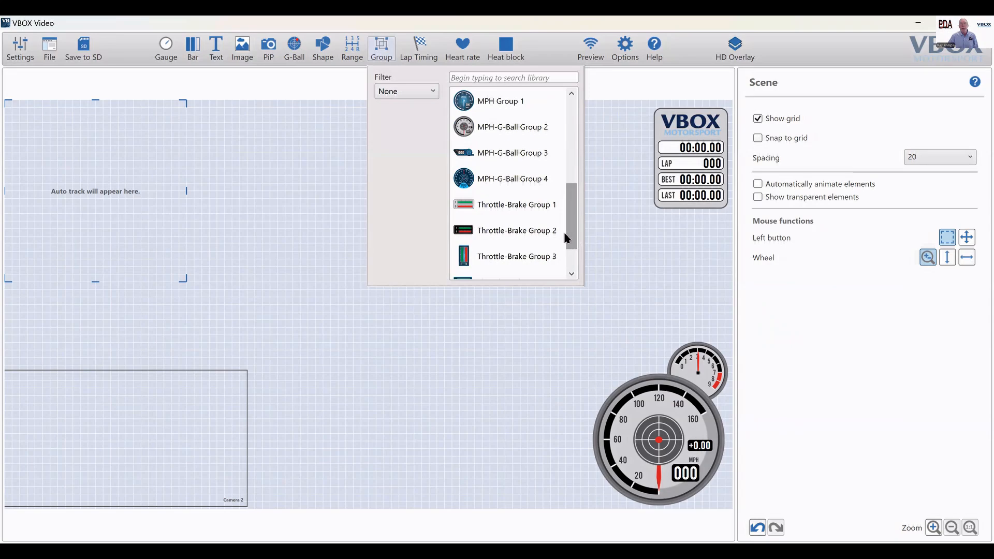
pyautogui.click(505, 206)
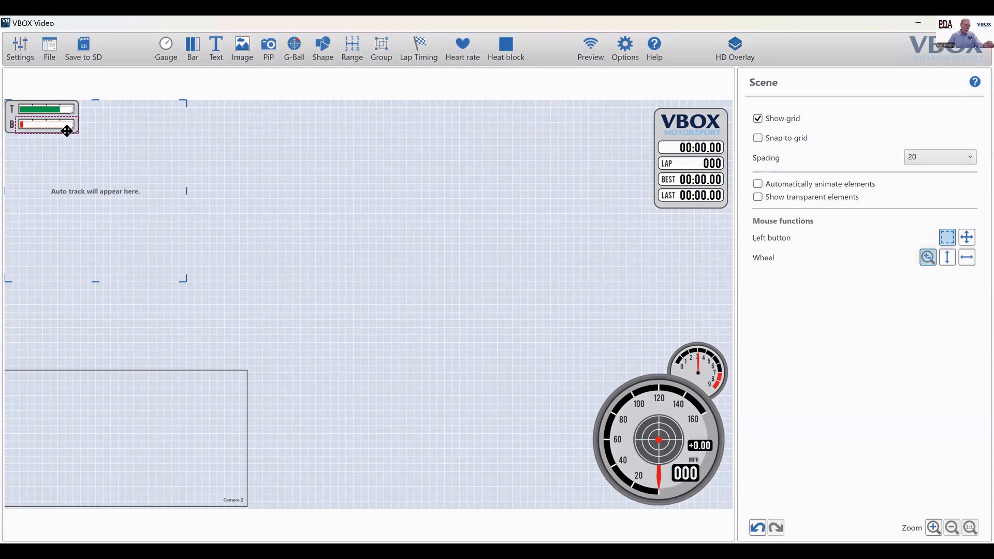
pyautogui.click(463, 231)
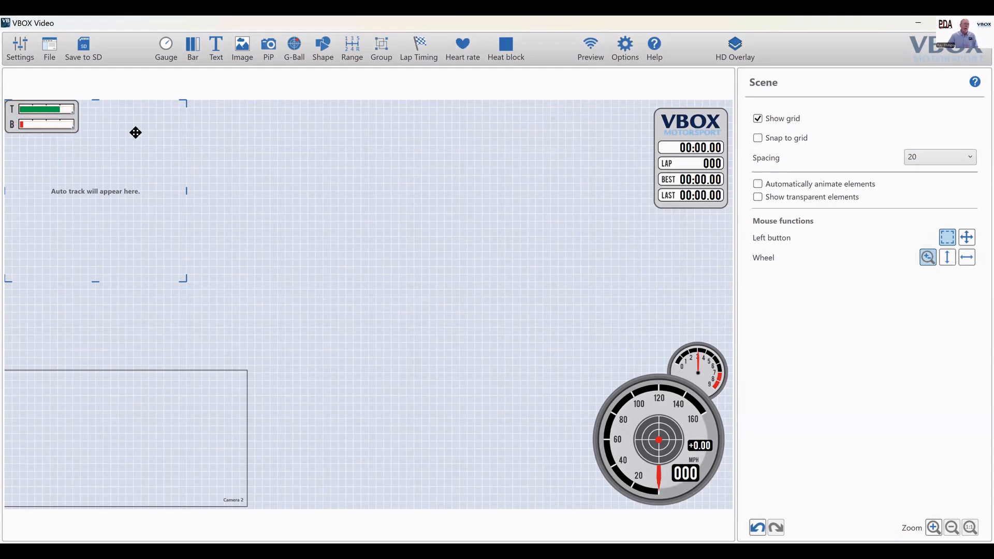
# - Move the auto track placeholder away from the throttle and brake bars to about (537, 54)
pyautogui.click(78, 120)
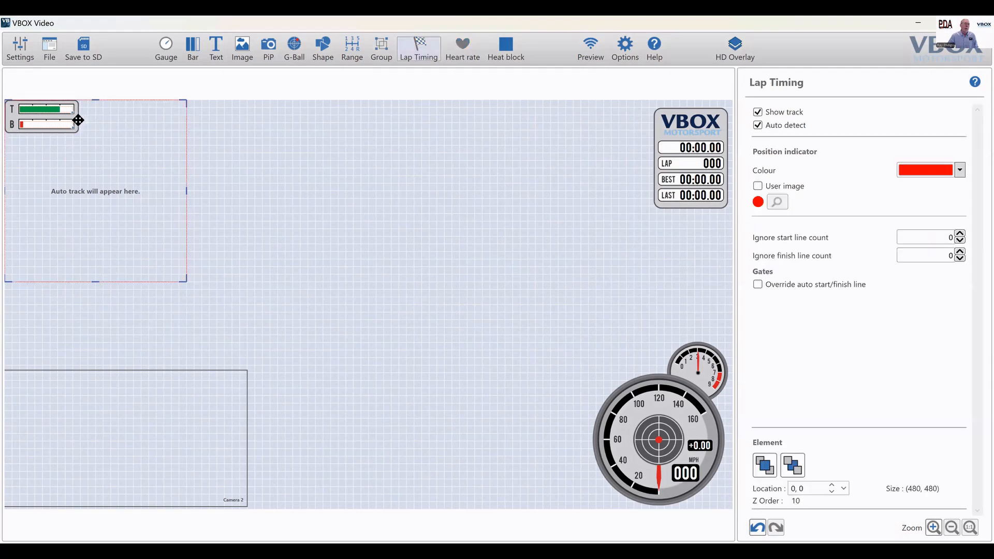
pyautogui.moveTo(77, 120)
pyautogui.mouseDown()
pyautogui.moveTo(126, 160)
pyautogui.moveTo(75, 118)
pyautogui.mouseUp()
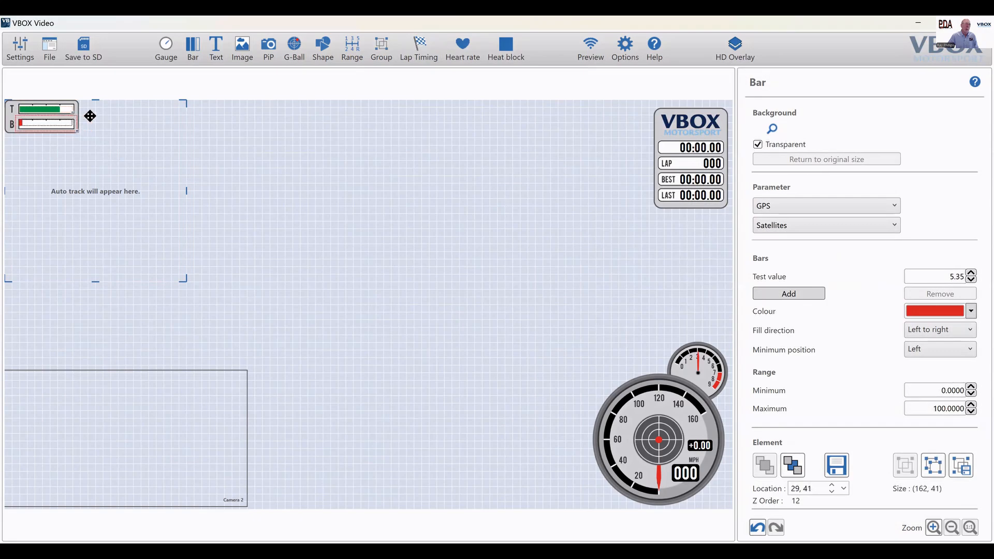
pyautogui.click(78, 108)
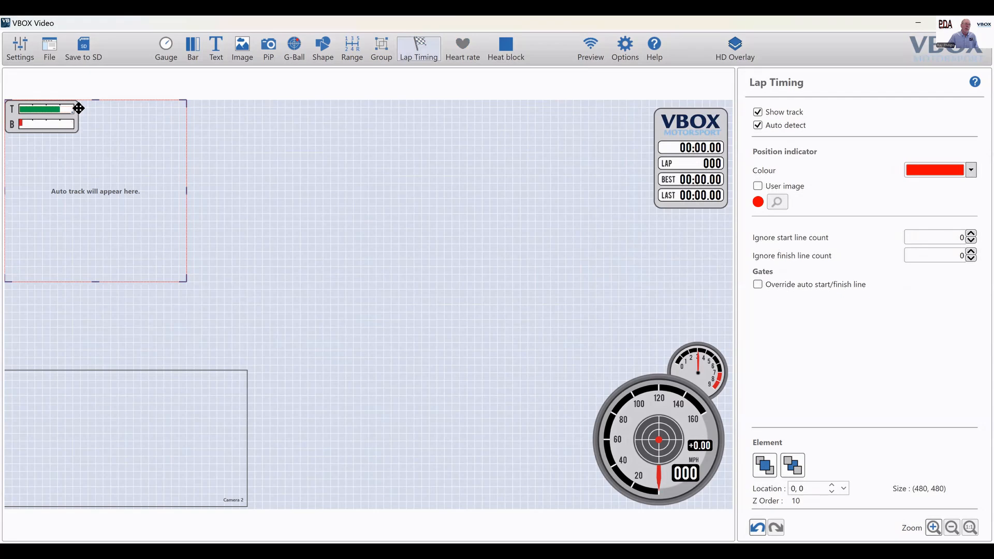
pyautogui.moveTo(129, 131); pyautogui.dragTo(332, 151)
pyautogui.click(88, 159)
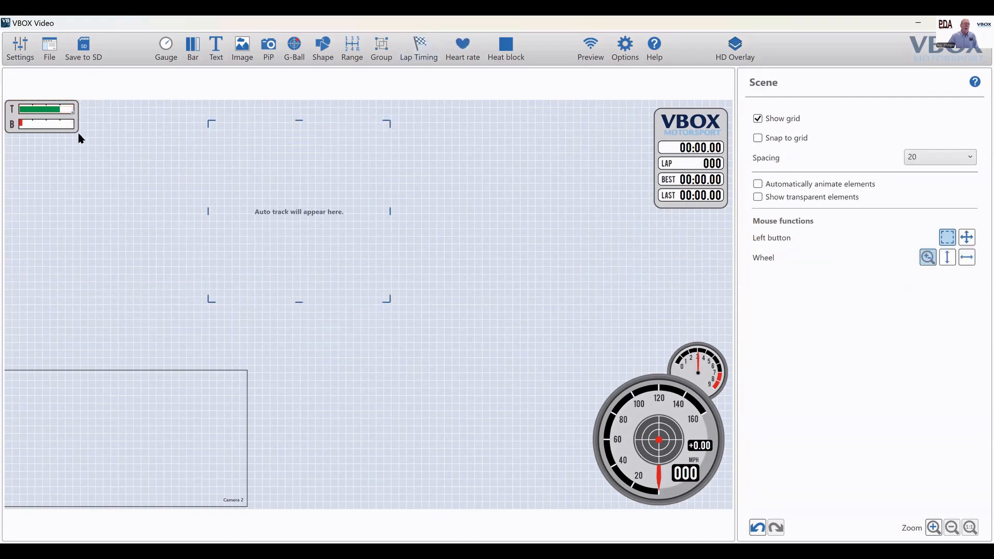
# - Place the throttle bar and its background directly below the lap data group, and fit the red brake bar into its B slot
pyautogui.moveTo(76, 132); pyautogui.dragTo(729, 239)
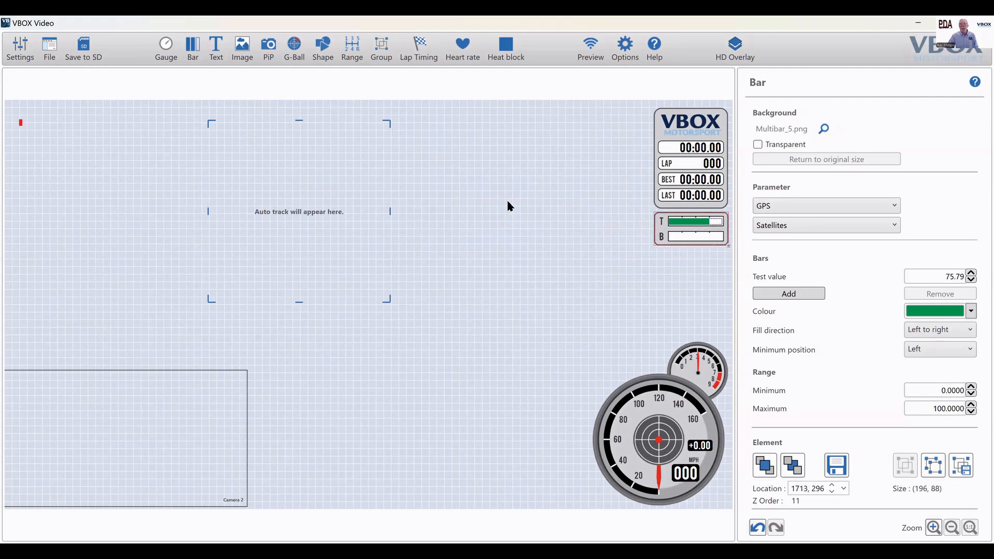
pyautogui.click(21, 124)
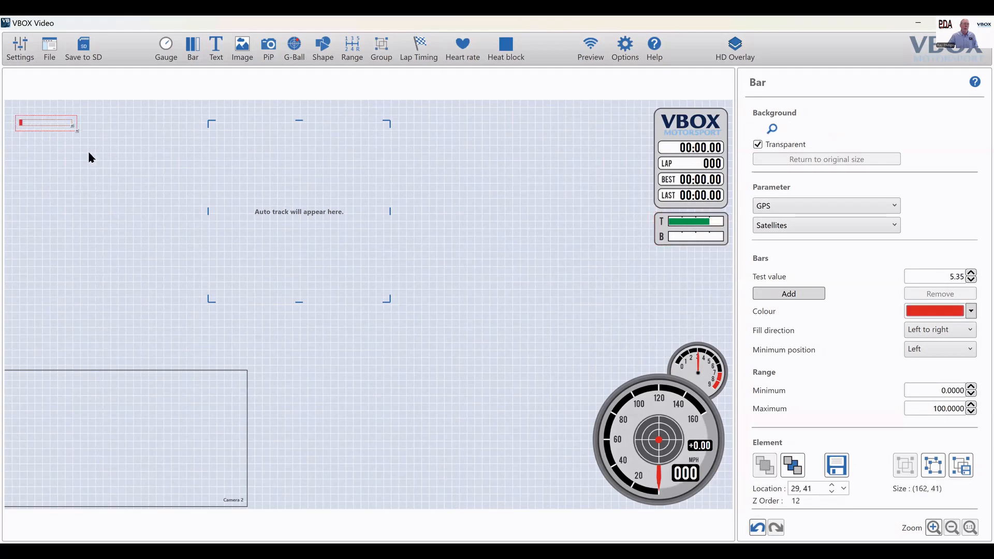
pyautogui.moveTo(64, 130); pyautogui.dragTo(712, 243)
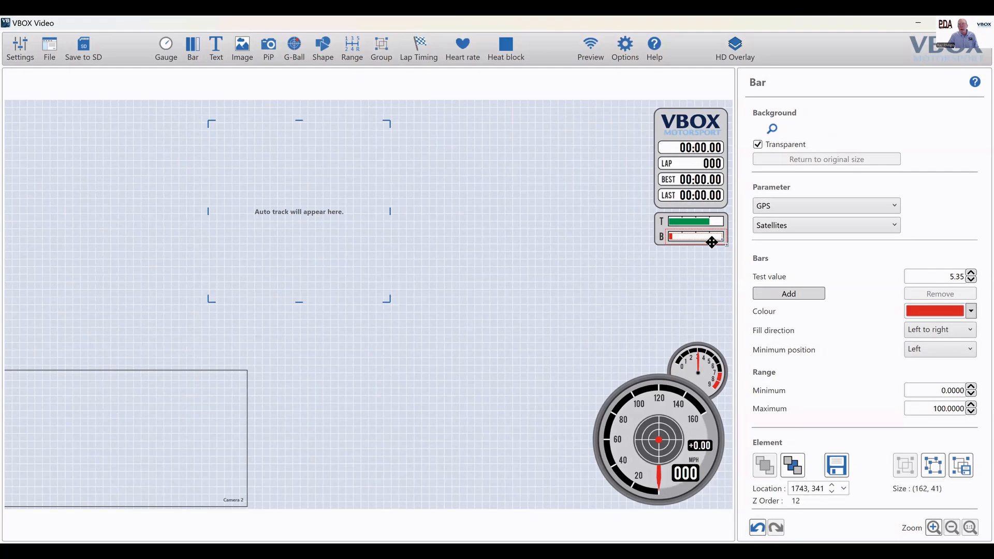
# - Move the auto track placeholder to the canvas's upper-left corner at (0, 0)
pyautogui.click(592, 278)
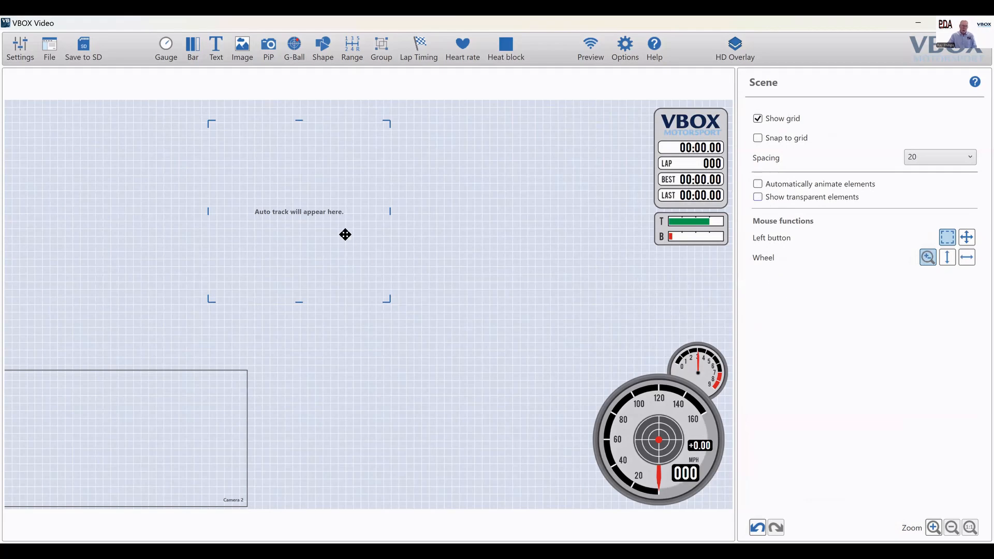
pyautogui.click(311, 168)
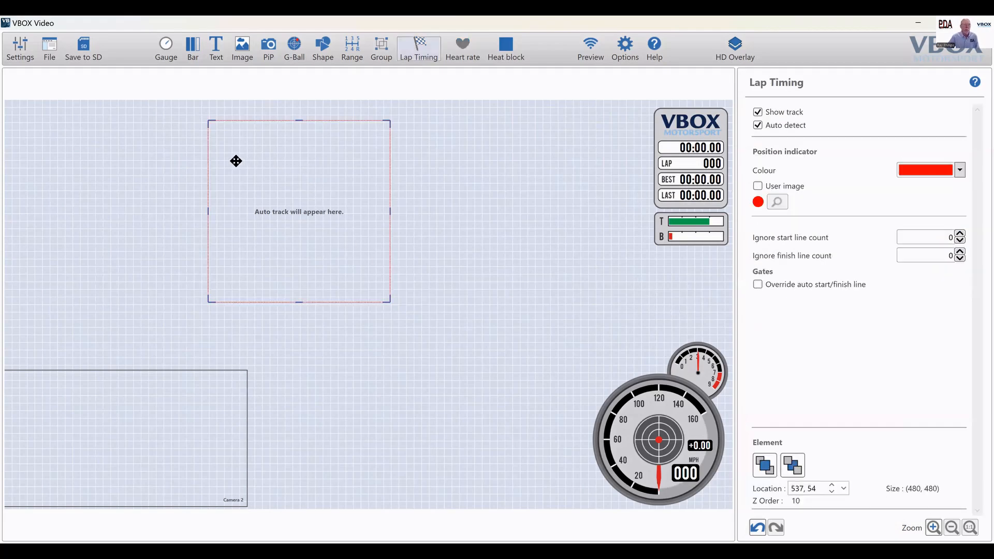
pyautogui.moveTo(290, 184); pyautogui.dragTo(107, 163)
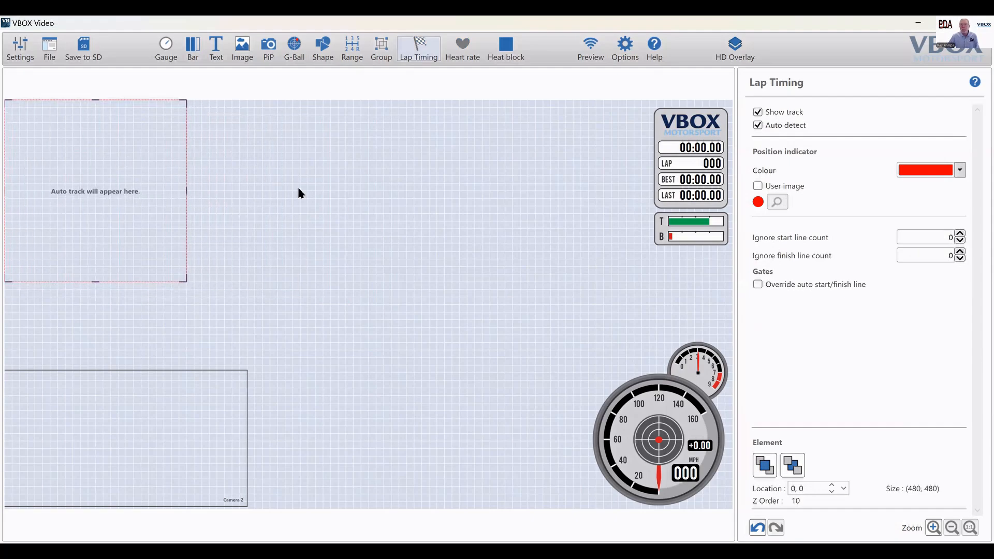
pyautogui.click(484, 247)
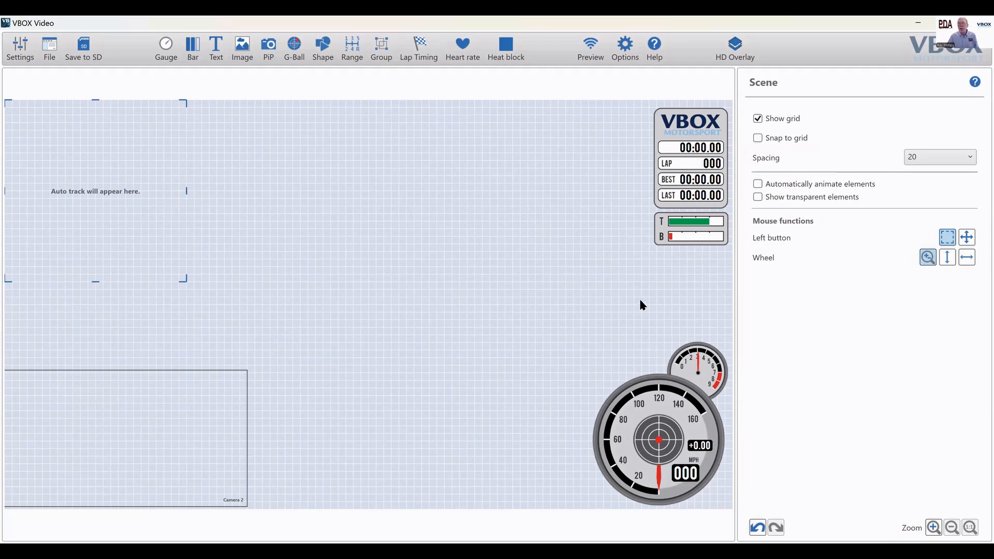
# - Assign the RPM gauge to the CAN Engine Speed parameter
pyautogui.click(708, 371)
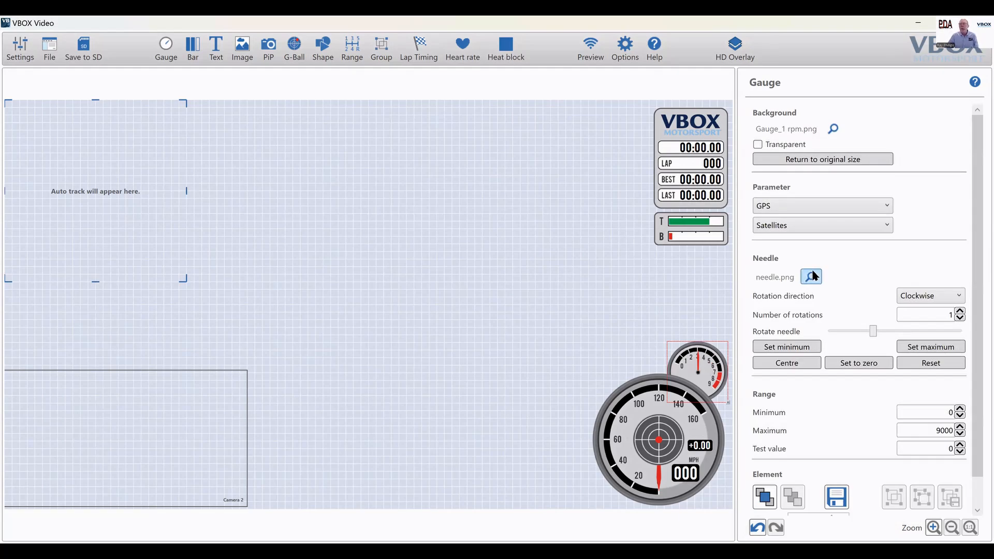
pyautogui.click(787, 207)
pyautogui.click(768, 225)
pyautogui.click(831, 229)
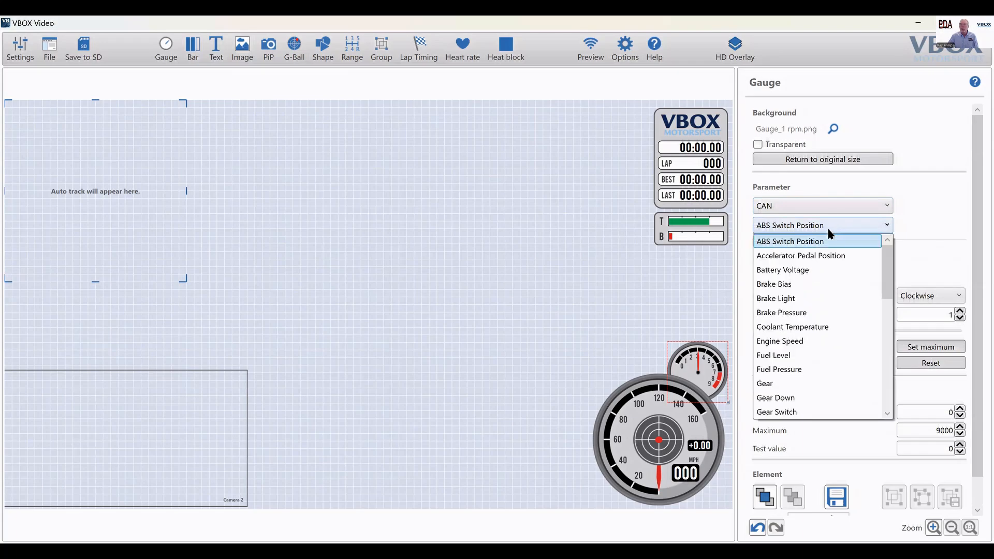
pyautogui.click(786, 342)
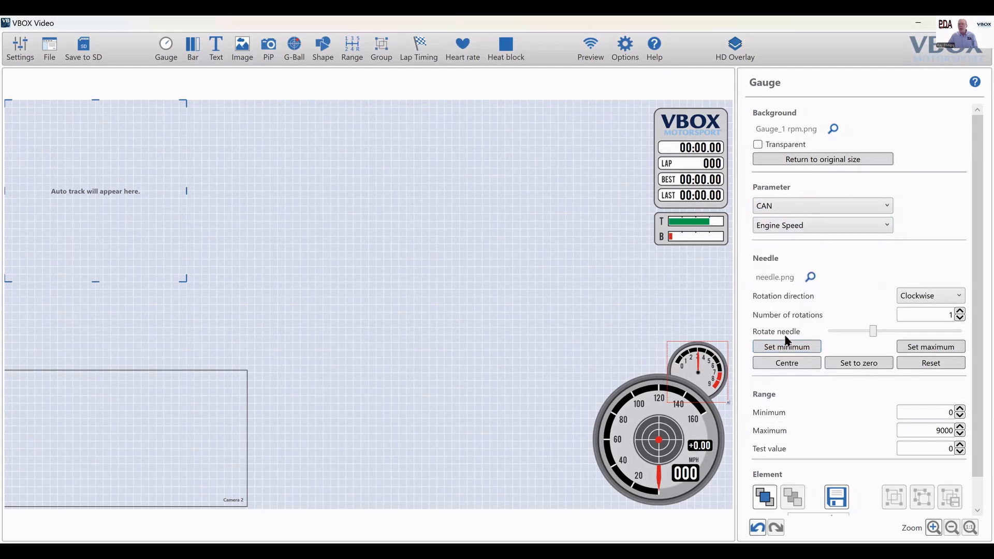
# - Test the RPM gauge's needle at 8000, and set the gauge's test value to 5000
pyautogui.doubleClick(917, 452)
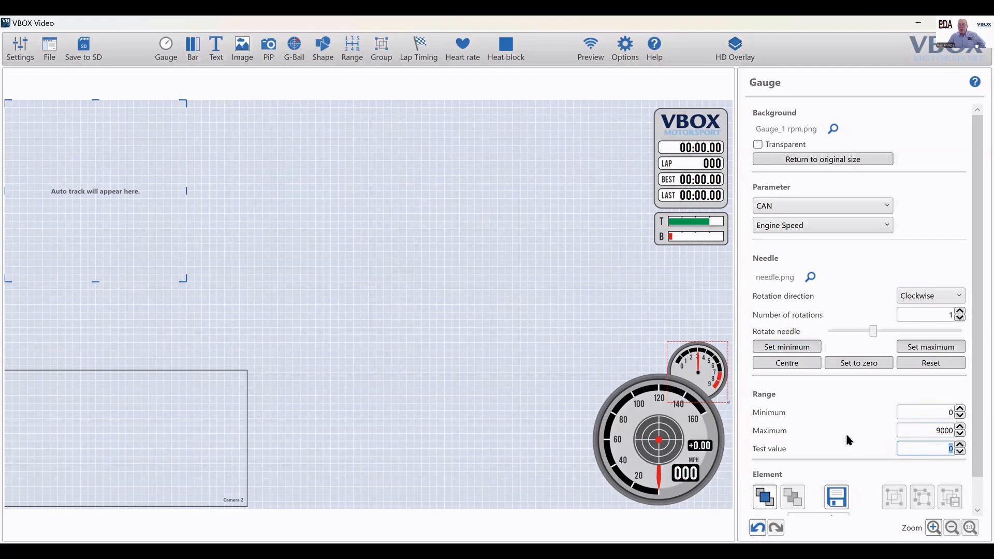
pyautogui.write('8')
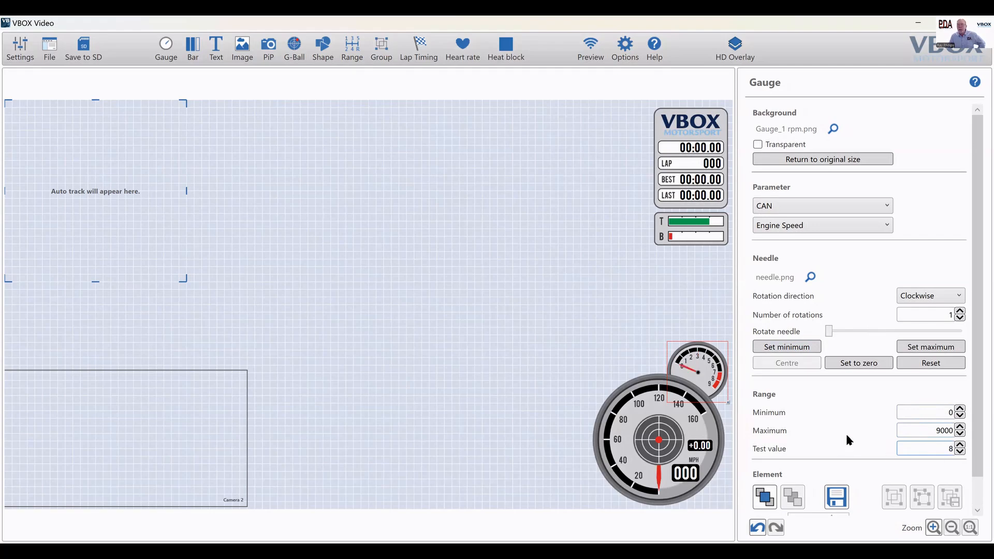
pyautogui.write('000')
pyautogui.press('BackSpace')
pyautogui.press('BackSpace')
pyautogui.press('BackSpace')
pyautogui.press('BackSpace')
pyautogui.write('5000')
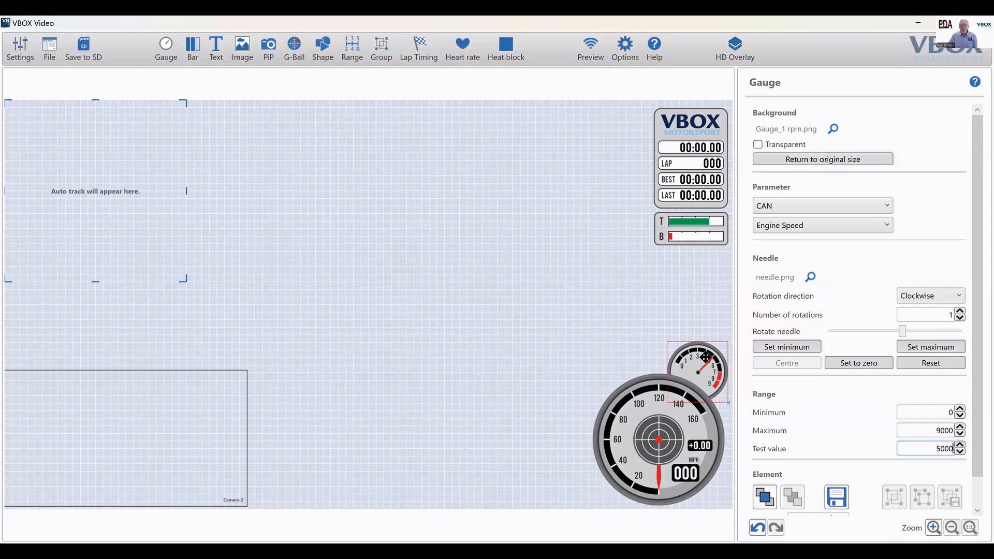
# - Set the test value of the MPH speed gauge to 50
pyautogui.click(627, 466)
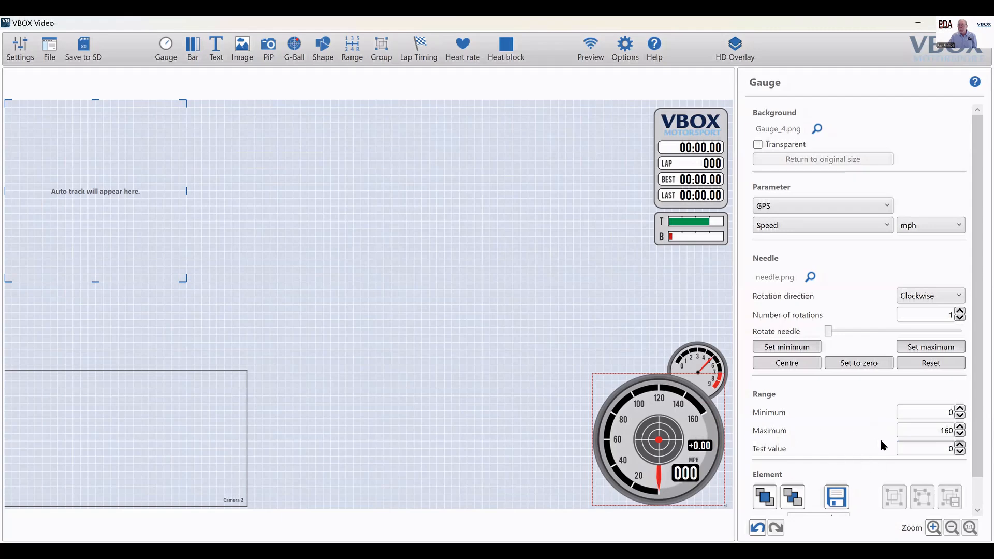
pyautogui.click(957, 449)
pyautogui.write('50')
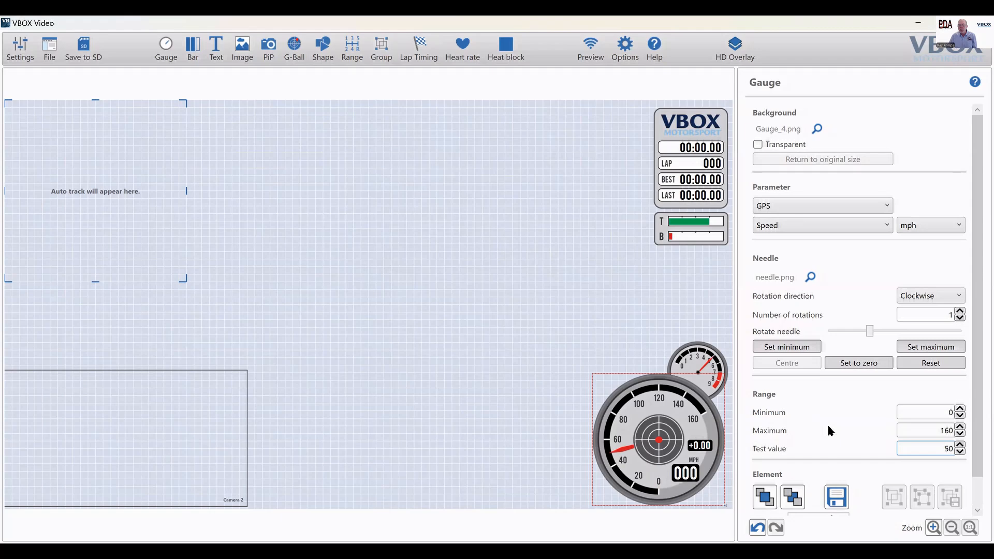
pyautogui.click(583, 265)
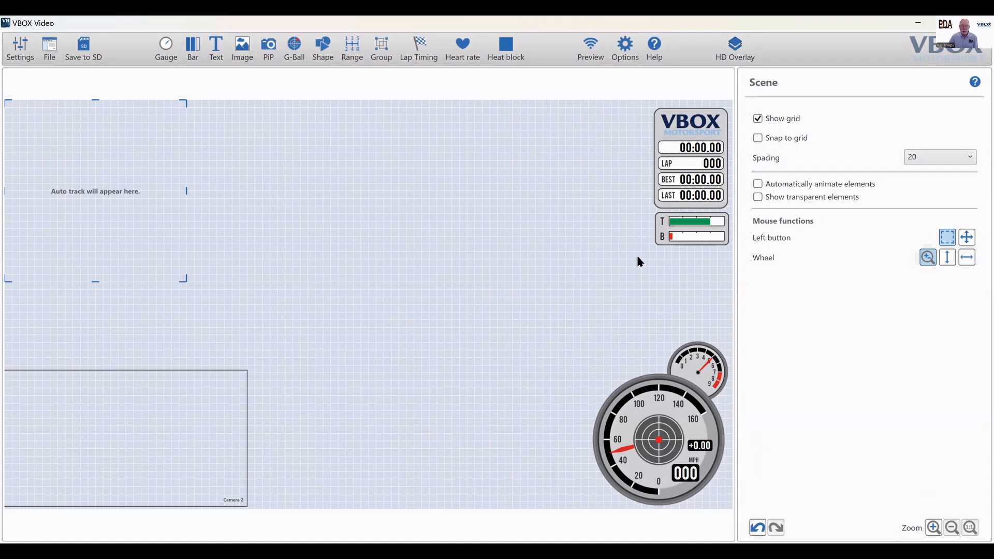
# - Assign the brake bar to the CAN Brake Pressure parameter and set its test value to 100
pyautogui.click(669, 239)
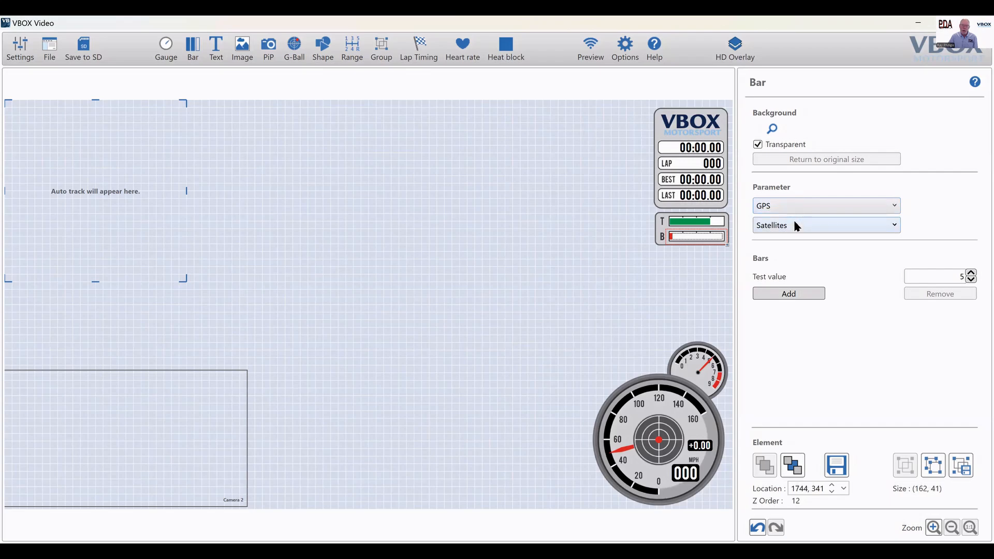
pyautogui.click(803, 202)
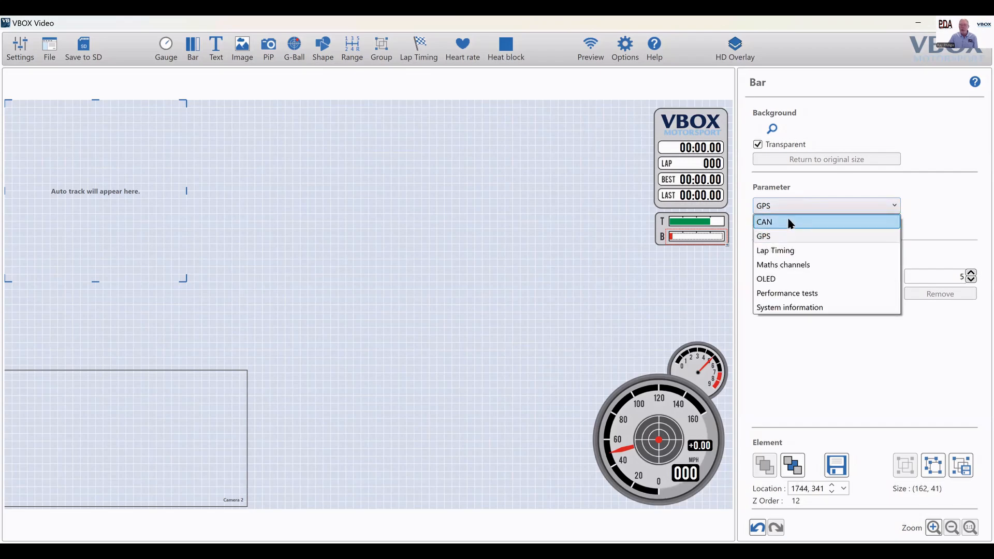
pyautogui.click(791, 223)
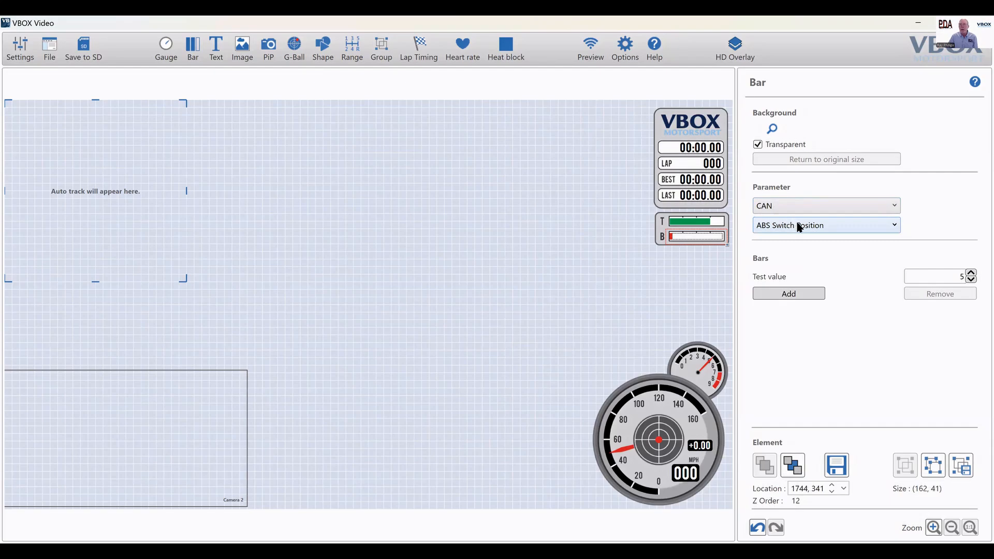
pyautogui.click(799, 227)
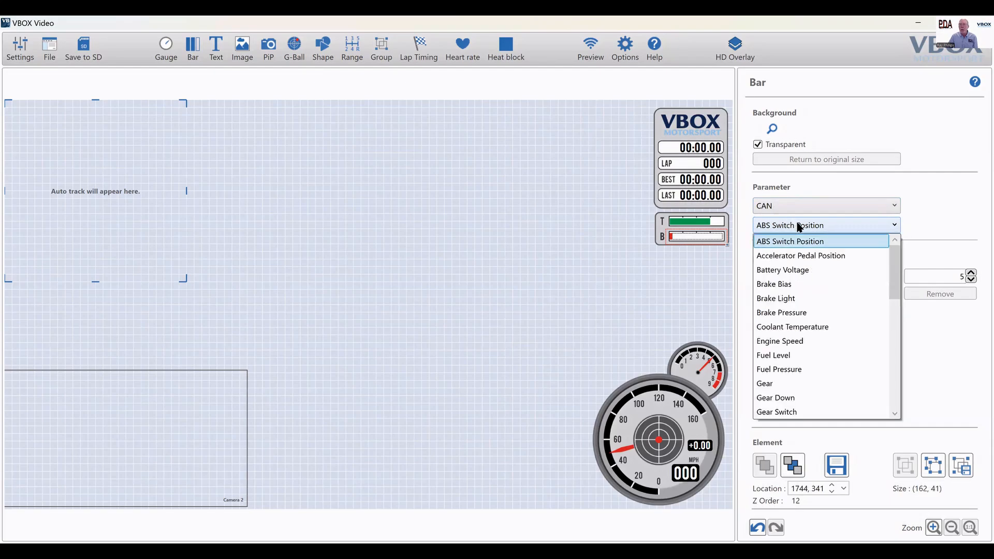
pyautogui.click(790, 313)
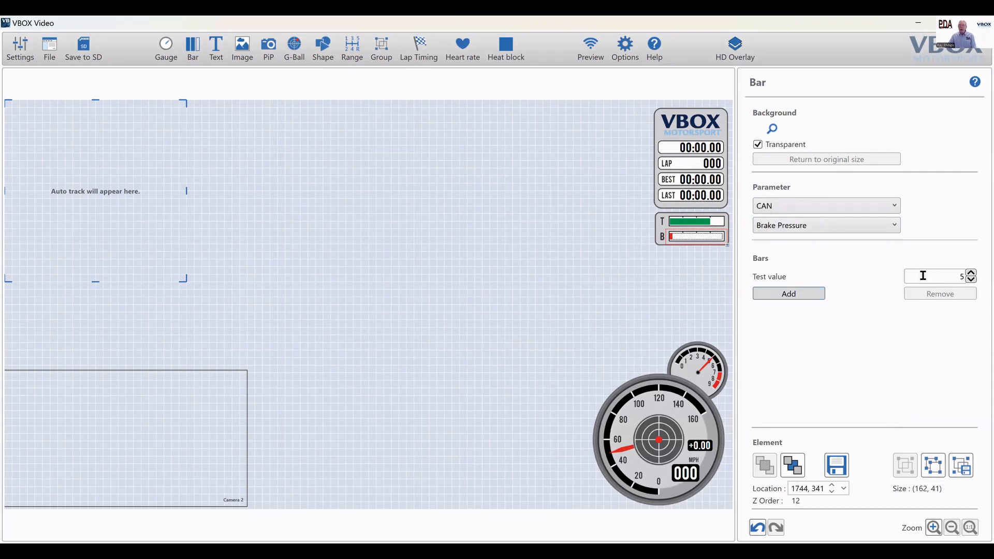
pyautogui.doubleClick(949, 273)
pyautogui.write('100')
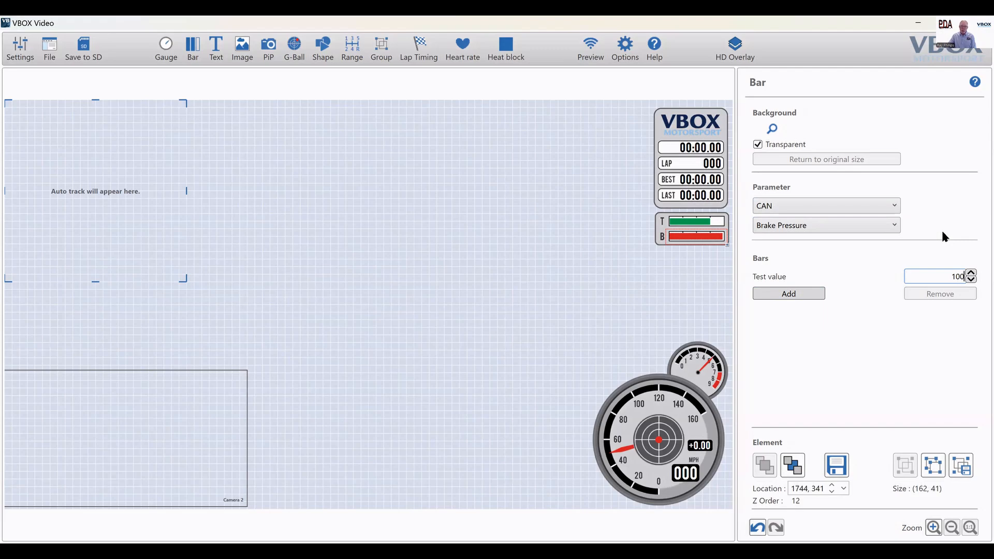
pyautogui.click(550, 279)
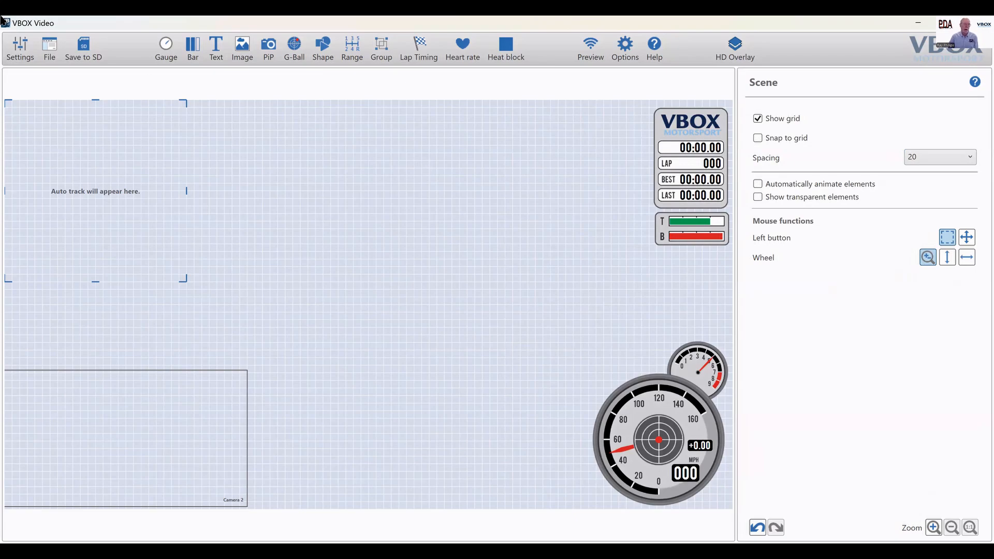
# - Check the units of the logged Brake Pressure channel in the CAN settings and return to the scene
pyautogui.click(19, 54)
pyautogui.click(40, 76)
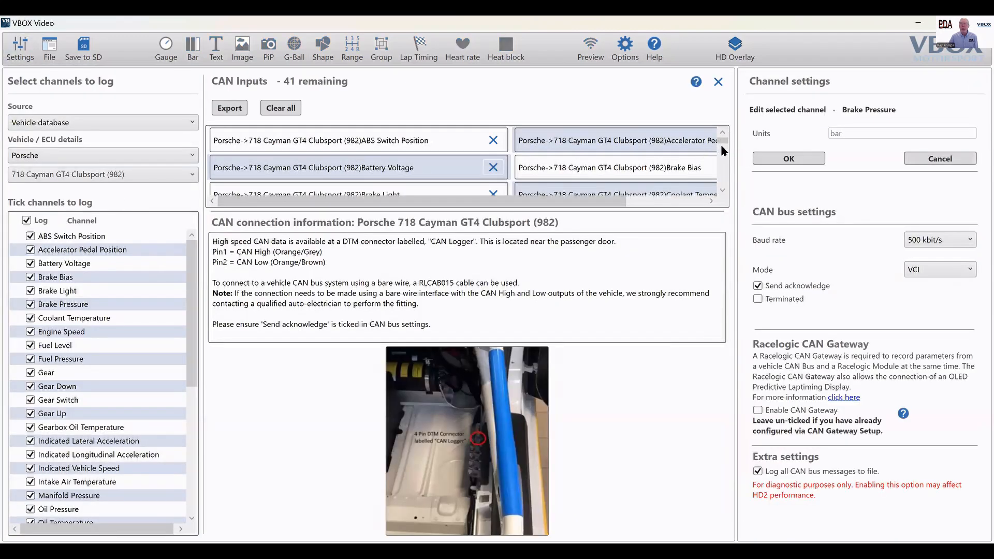
pyautogui.moveTo(722, 141); pyautogui.dragTo(727, 196)
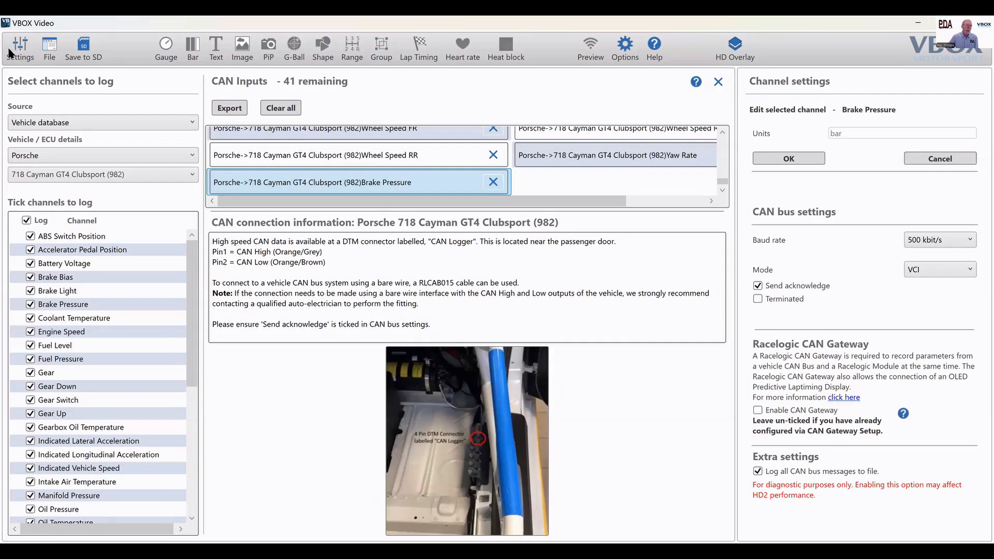
pyautogui.click(23, 58)
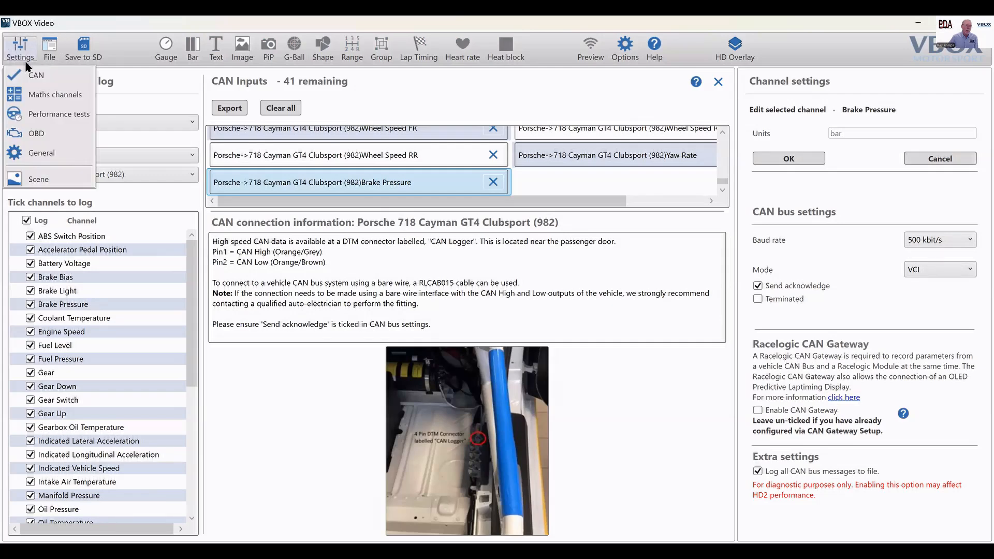
pyautogui.click(52, 179)
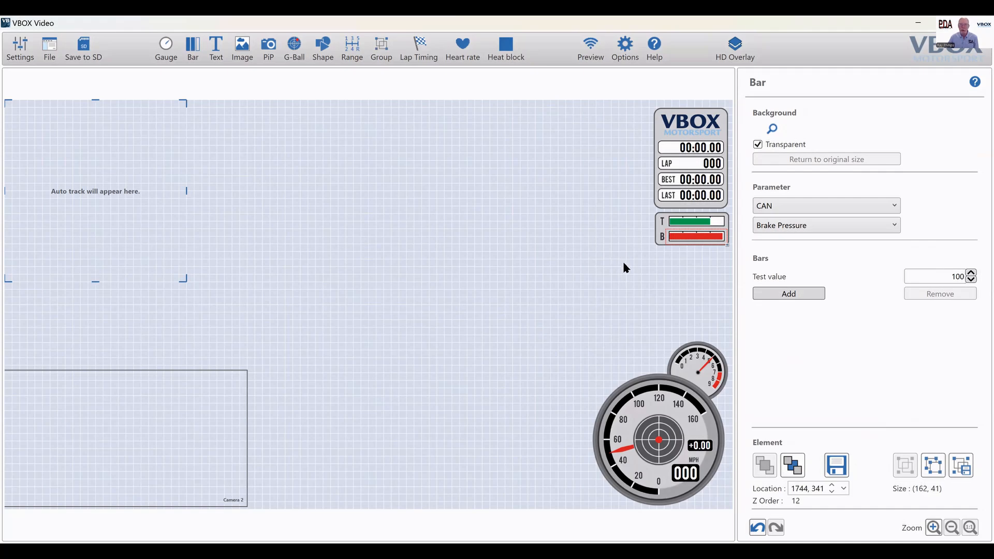
# - Assign the throttle bar to the CAN Accelerator Pedal Position parameter
pyautogui.click(670, 225)
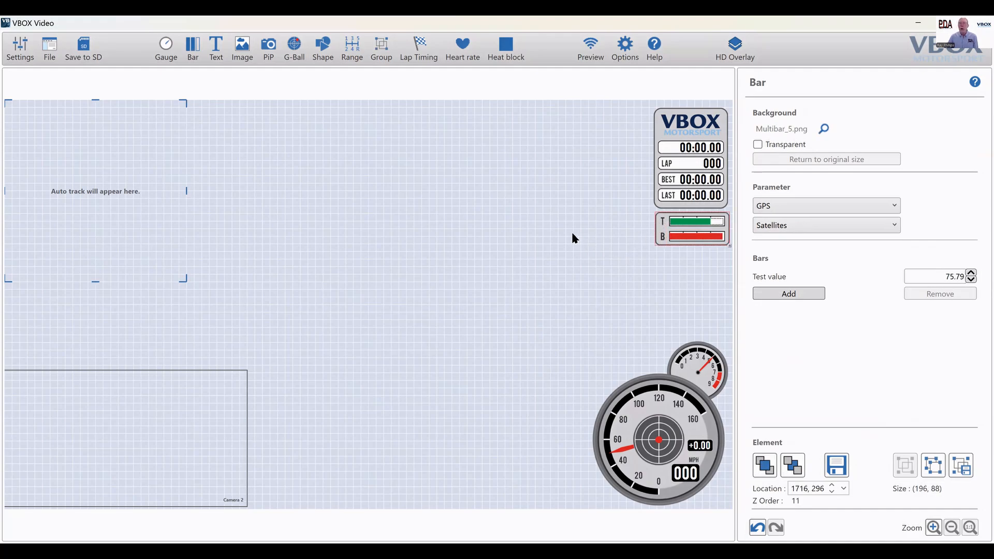
pyautogui.click(795, 206)
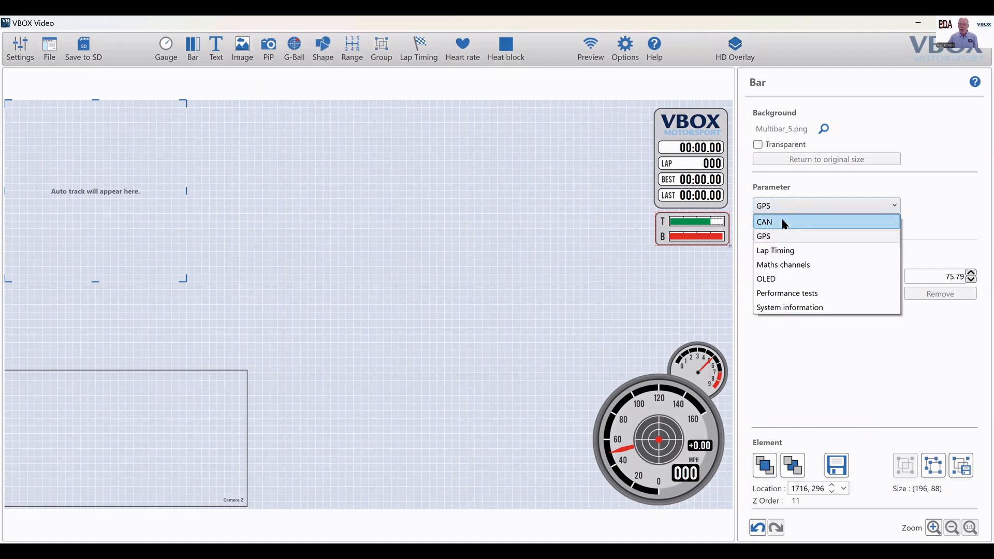
pyautogui.click(783, 223)
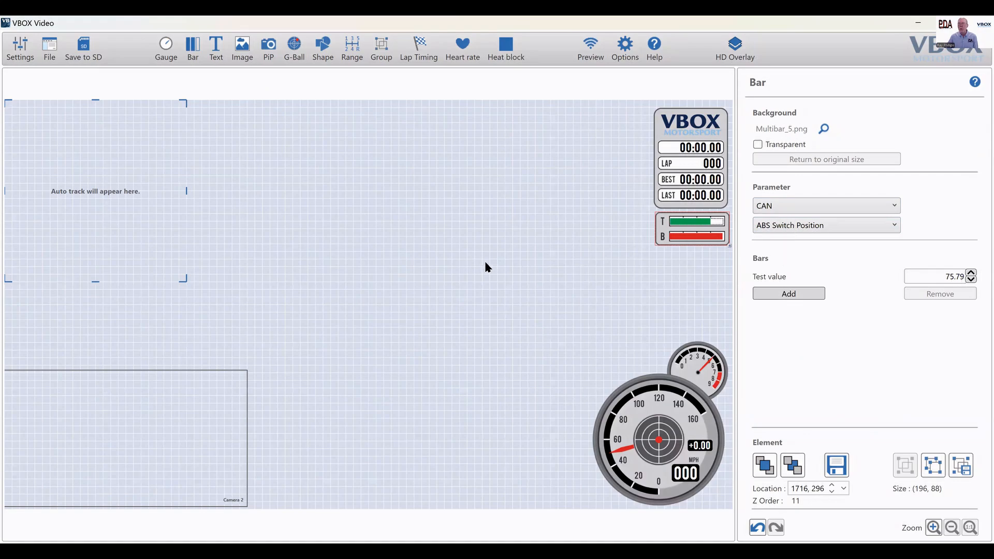
# - Test the throttle bar at 100, and set its test value to 50
pyautogui.doubleClick(932, 279)
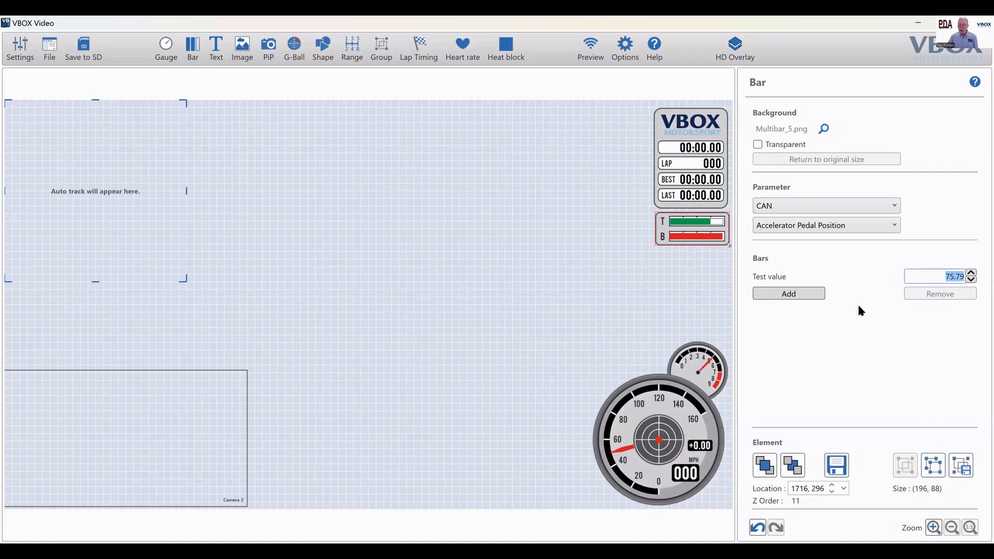
pyautogui.write('100')
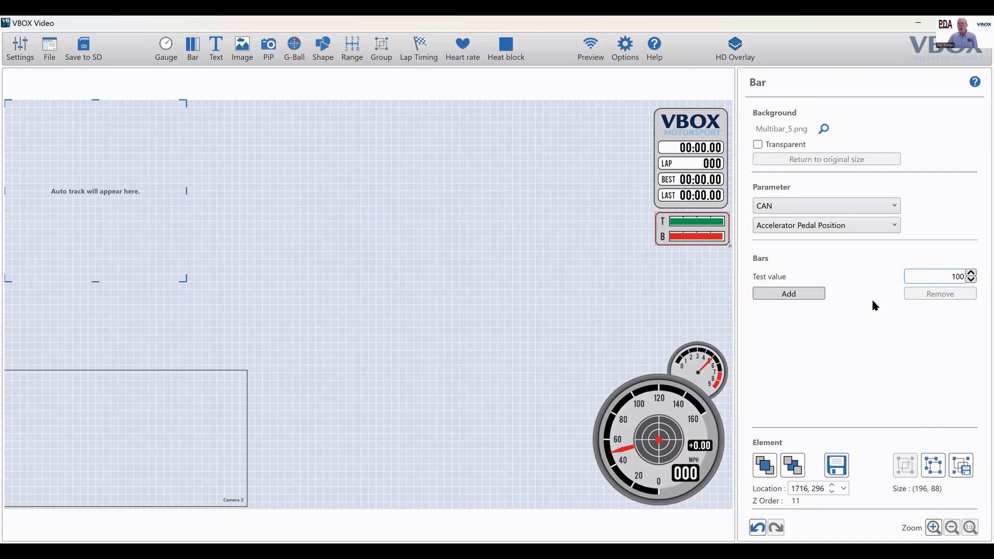
pyautogui.click(944, 272)
pyautogui.moveTo(945, 272); pyautogui.dragTo(969, 274)
pyautogui.press('BackSpace')
pyautogui.write('50')
pyautogui.click(519, 268)
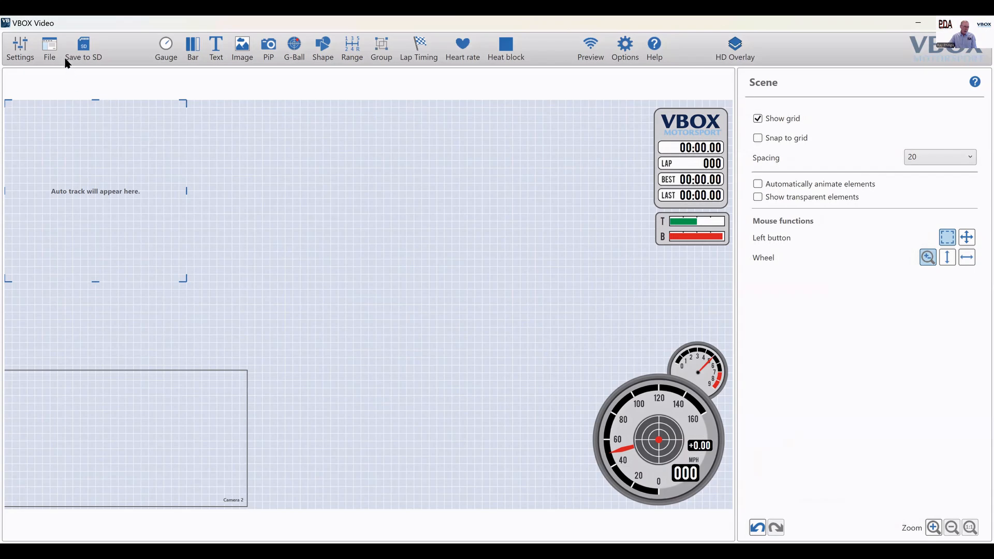
pyautogui.click(50, 49)
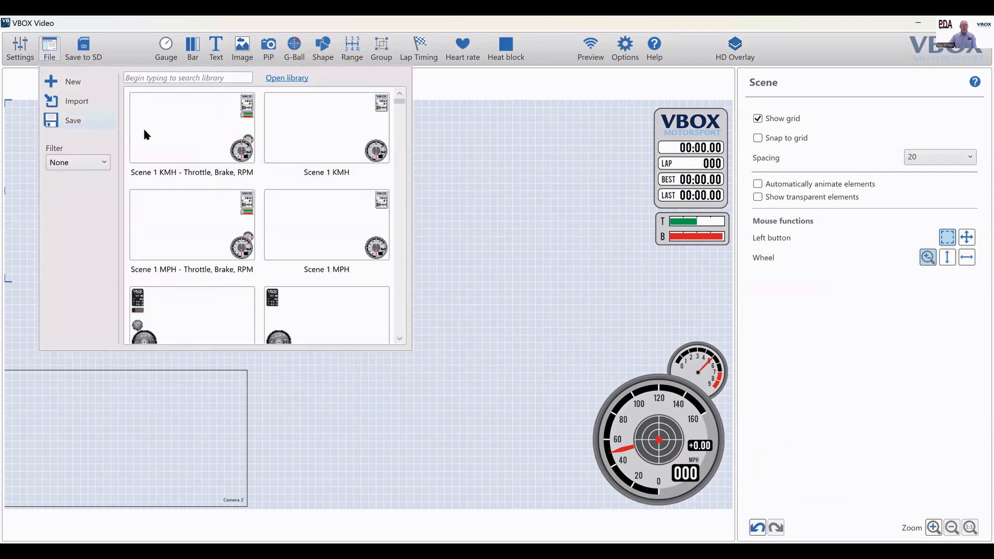
pyautogui.click(78, 122)
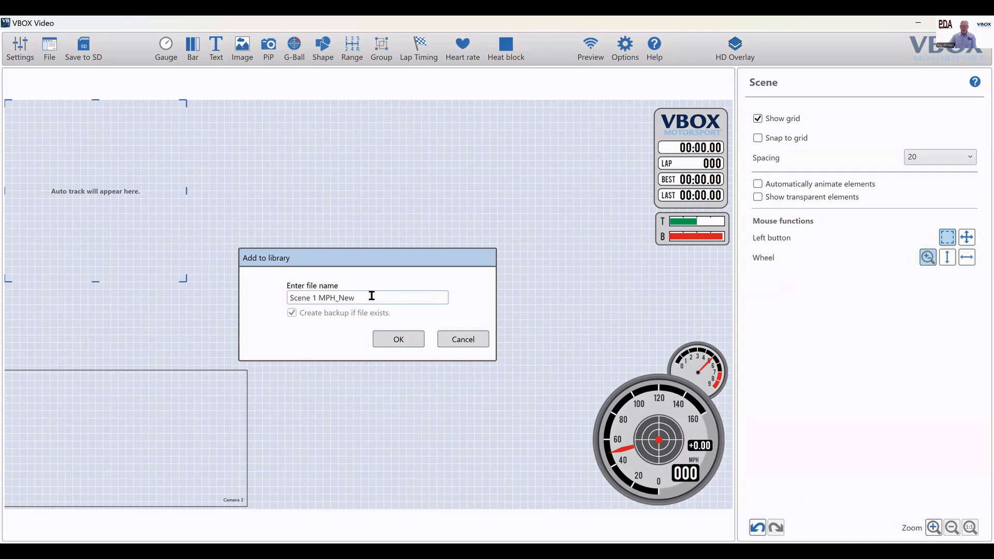
pyautogui.click(449, 338)
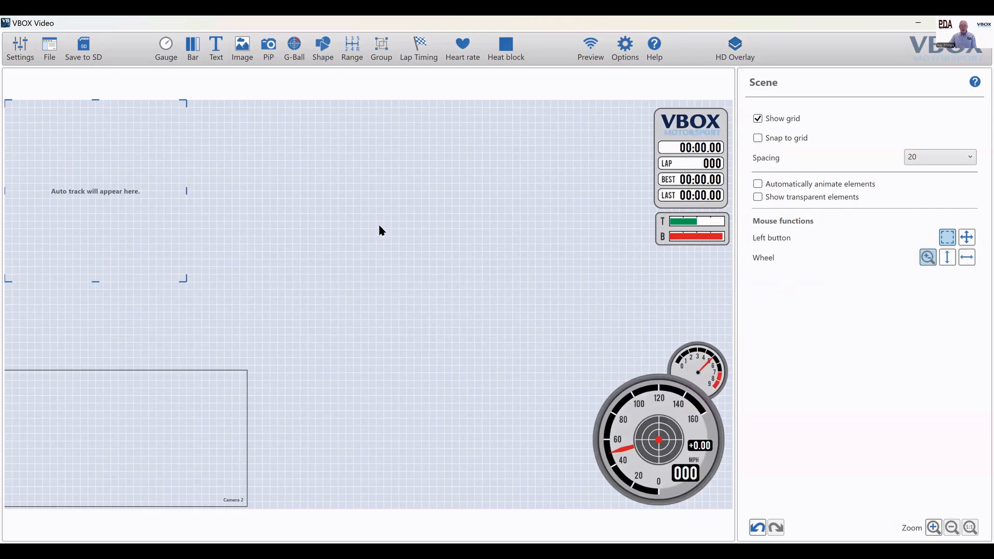